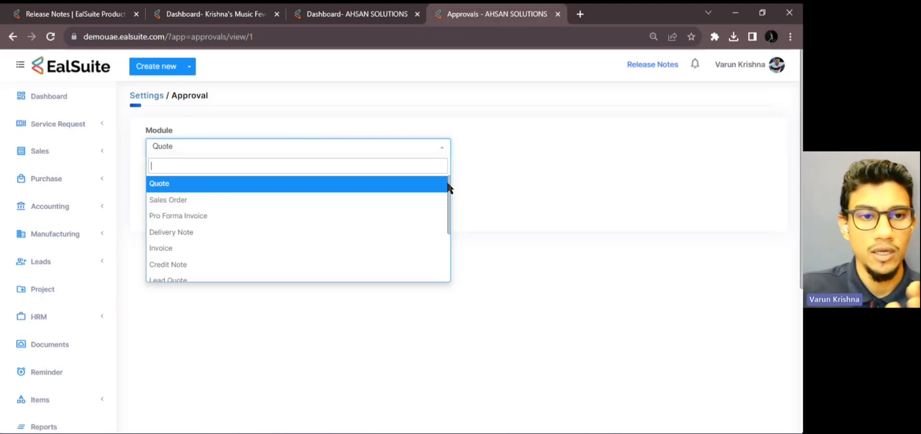
Choose Invoice as the approval module after reviewing the available modules, and enable invoice approvals
drag(450, 181, 453, 265)
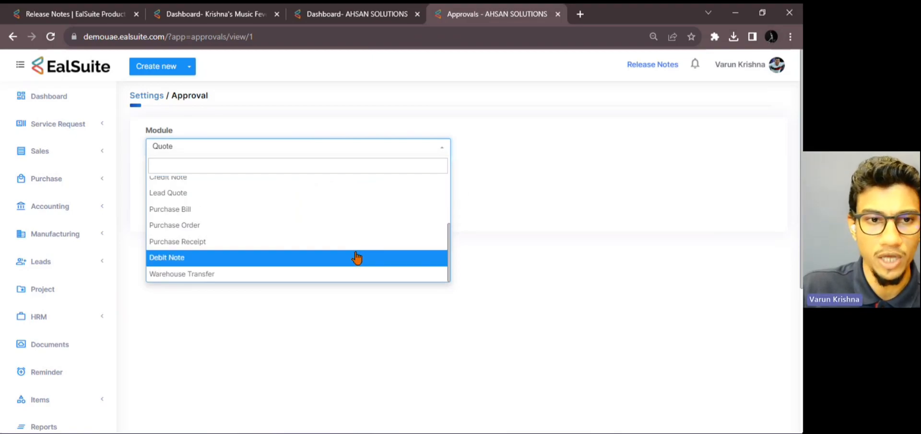
scroll(356, 258, up, 3)
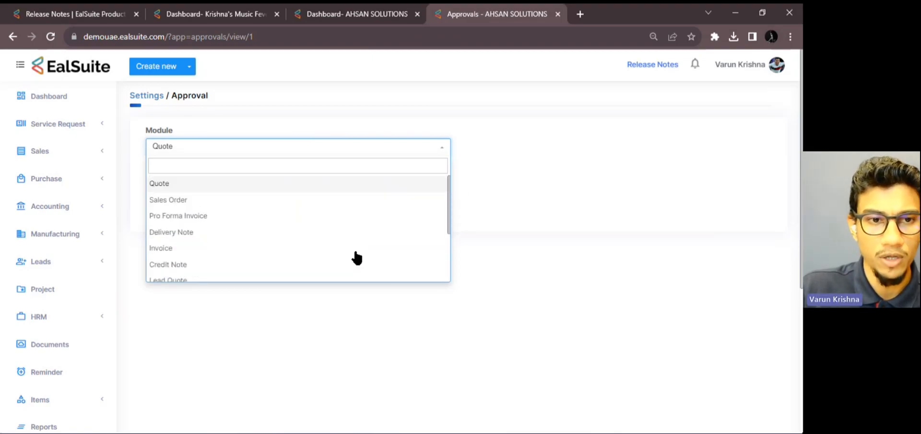
click(195, 248)
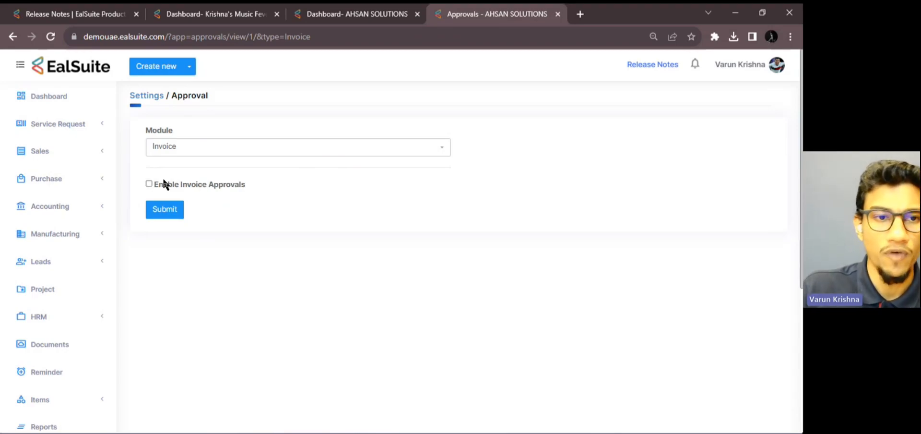
click(149, 184)
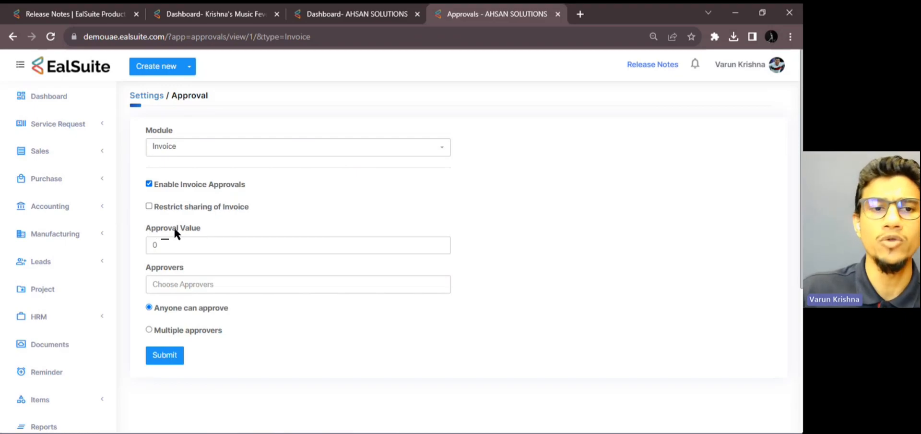
Add two users as invoice approvers, keeping the option that anyone can approve, and submit the settings
click(185, 281)
text(va)
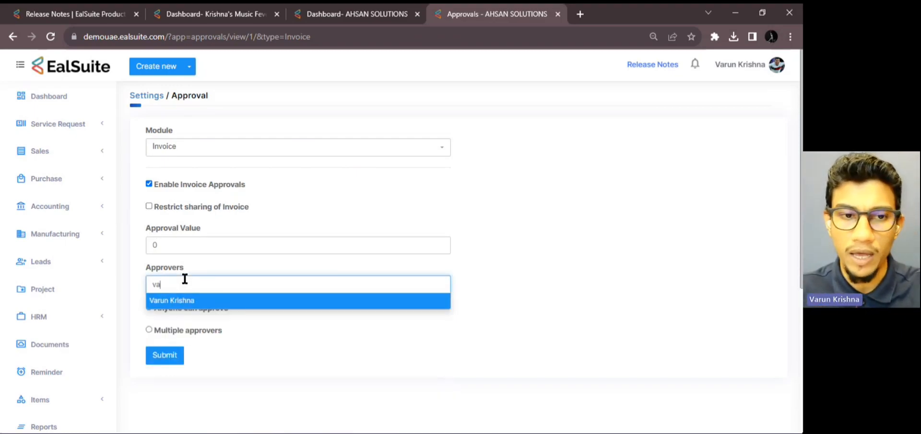
click(187, 299)
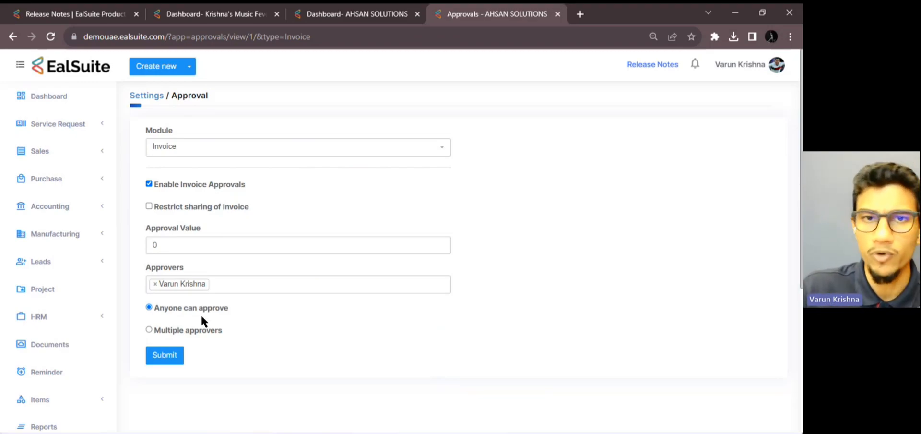
click(237, 286)
click(211, 366)
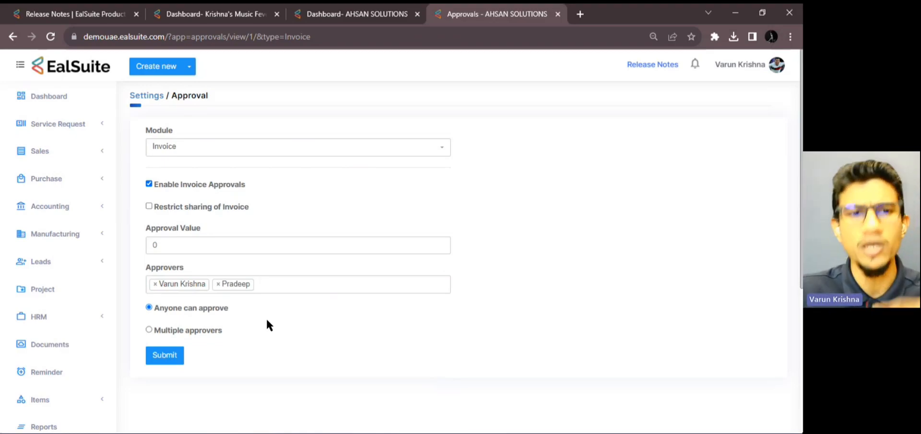
click(165, 357)
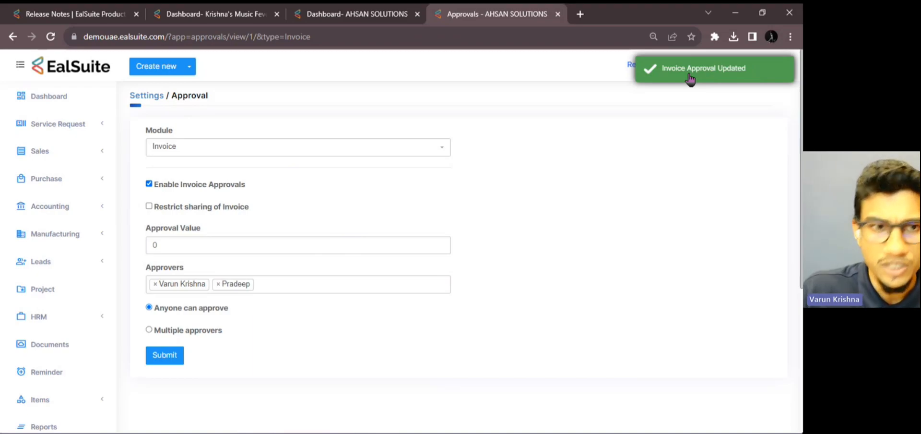
Duplicate the approval settings page in a second browser tab and show the Warehouse Transfer module's settings there
right_click(512, 17)
click(566, 93)
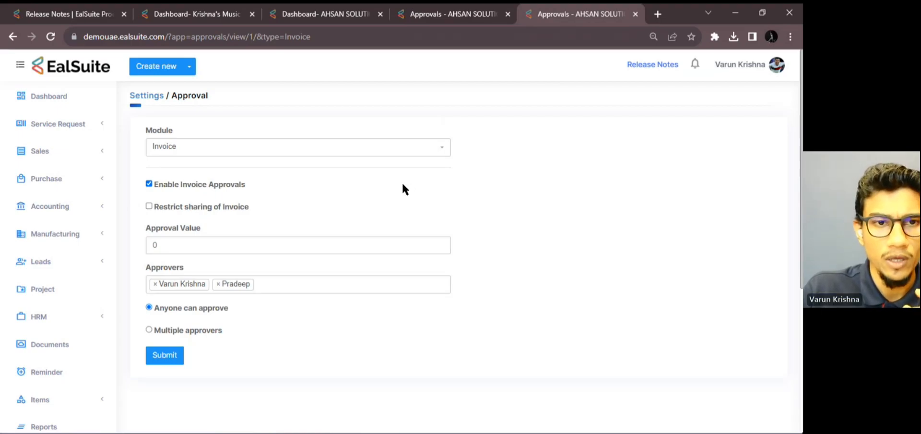
click(359, 154)
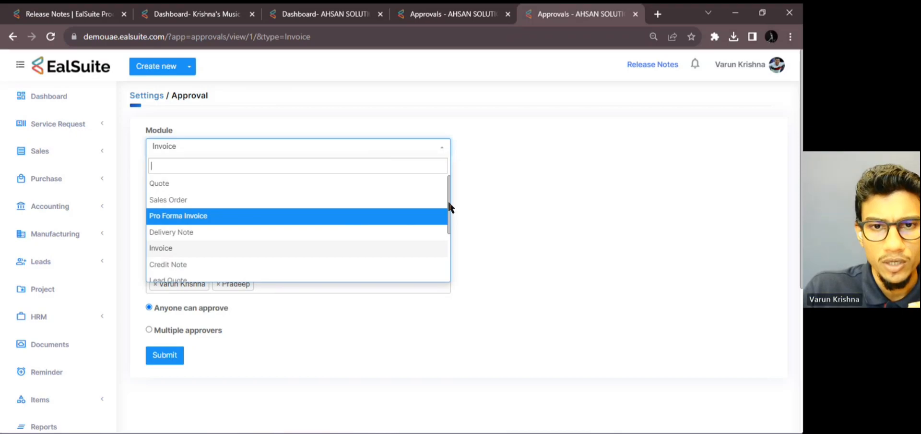
drag(450, 206, 448, 263)
click(375, 275)
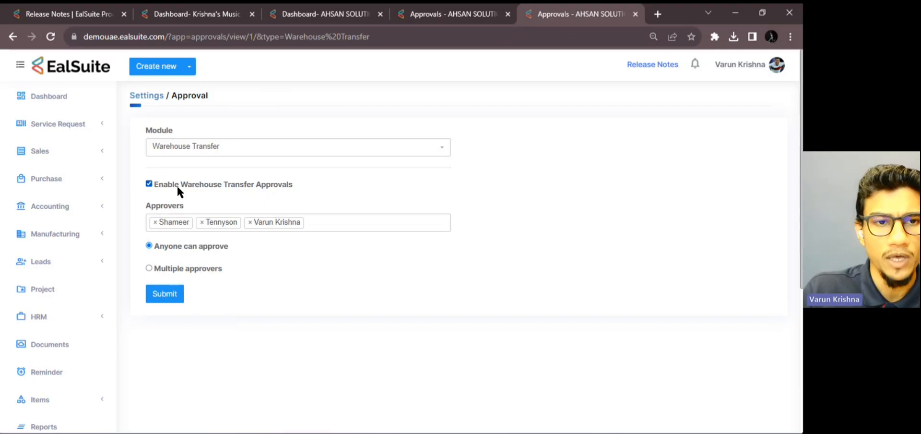
Compare the Invoice and Warehouse Transfer approval settings, including sharing restriction, approval value and approvers
click(455, 15)
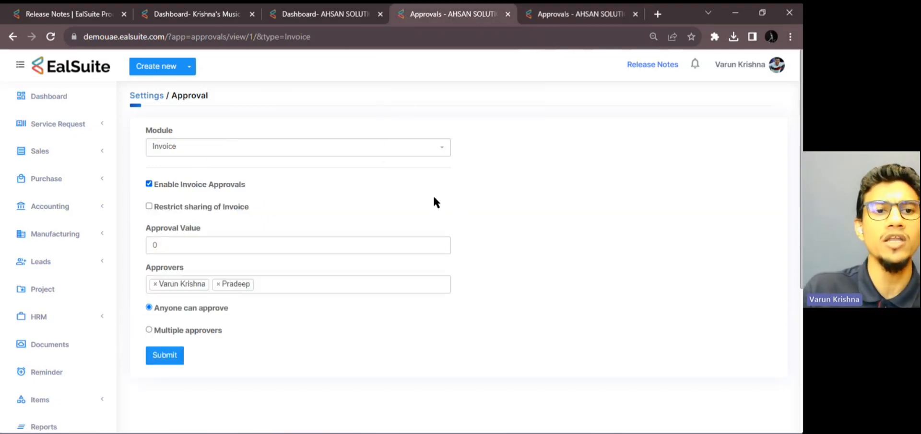
click(584, 21)
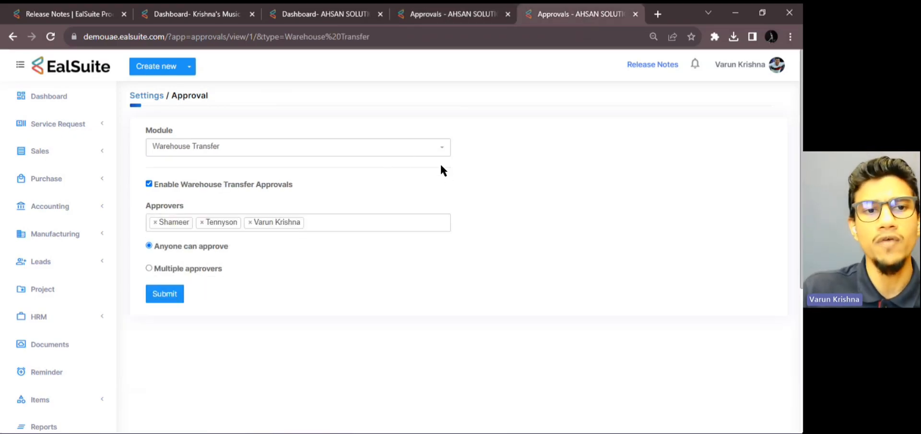
click(465, 18)
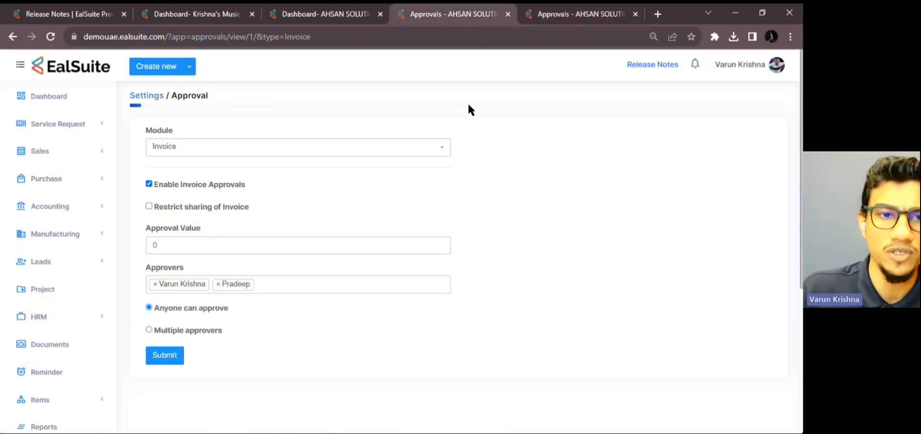
click(375, 150)
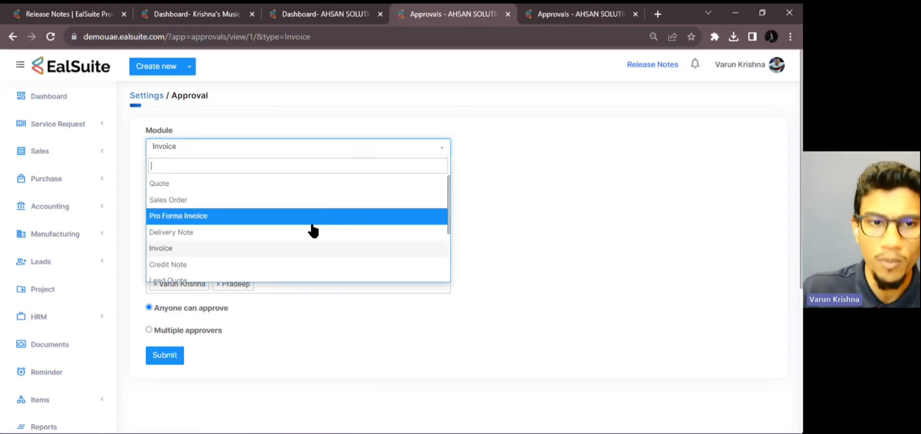
click(497, 161)
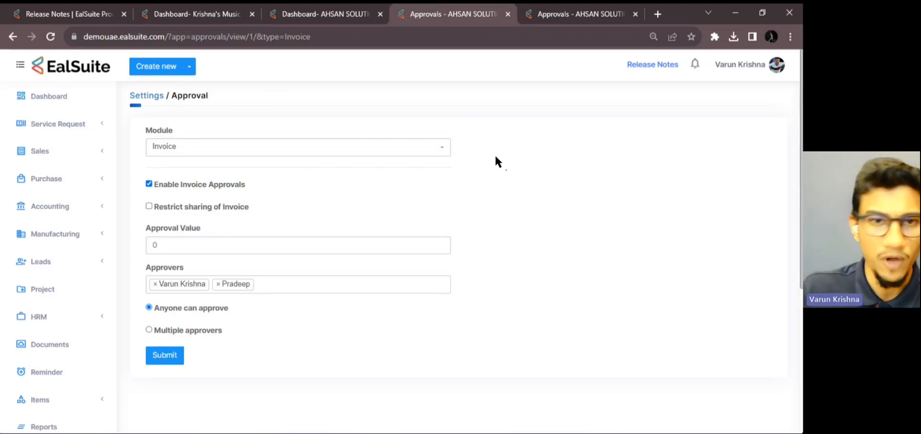
click(585, 23)
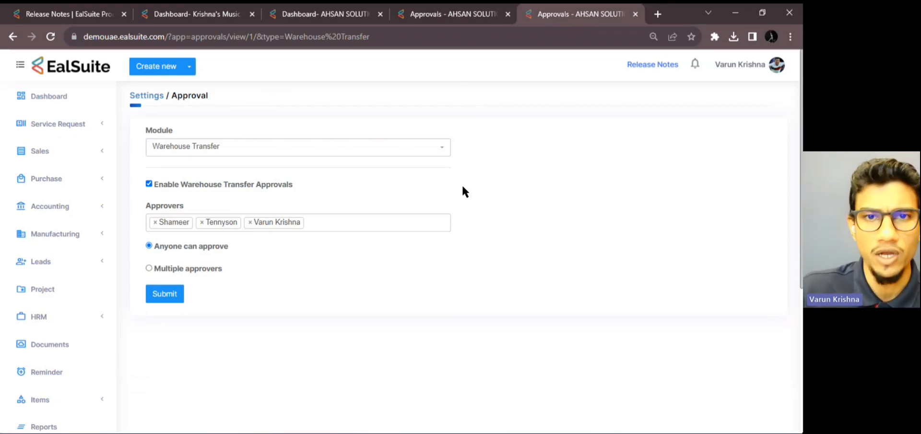
click(457, 22)
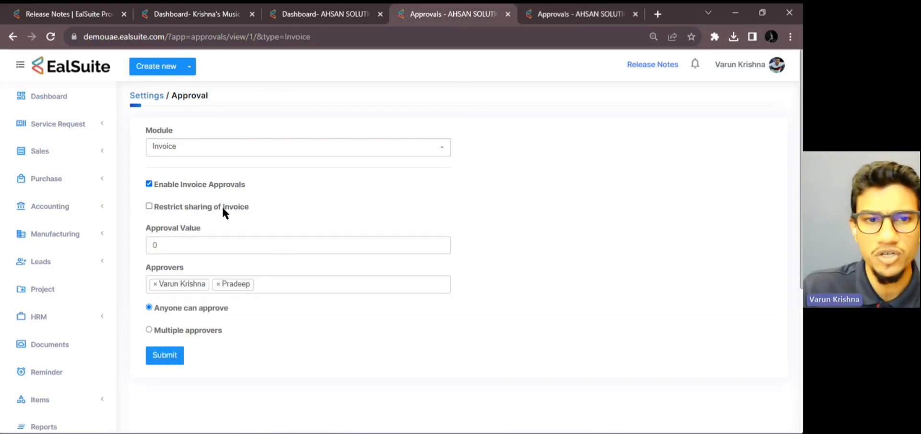
click(540, 17)
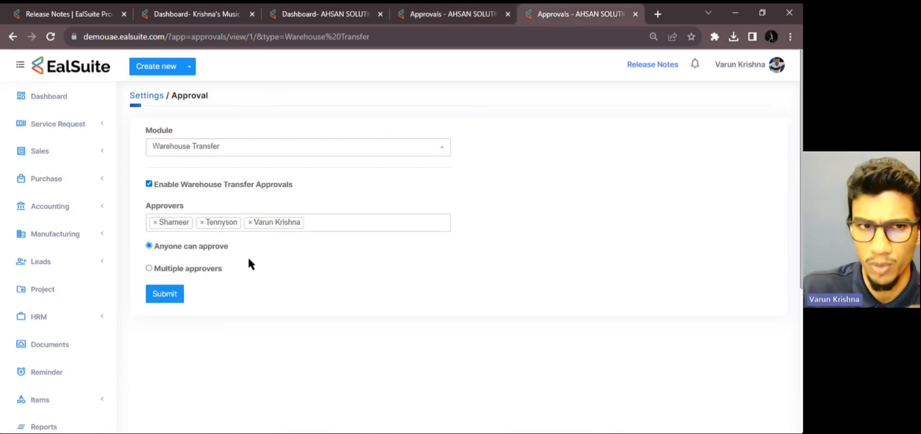
click(459, 19)
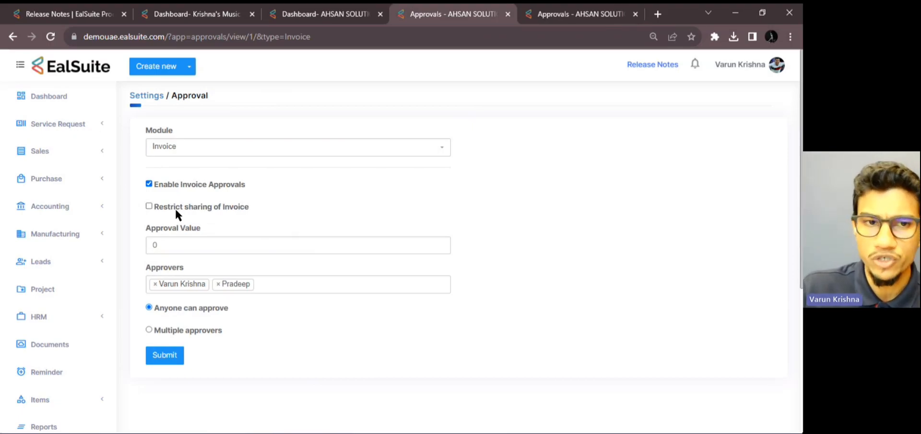
Return to the dashboard, open the sales invoices list in a separate browser tab and start a new invoice
click(297, 17)
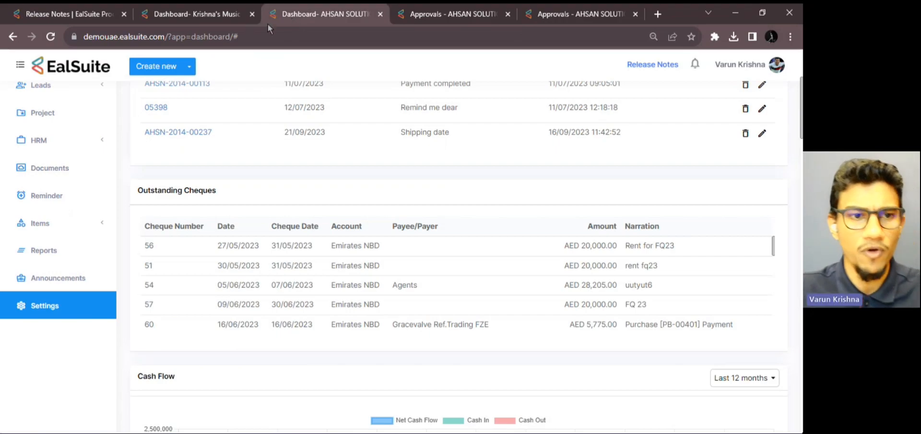
scroll(76, 173, up, 4)
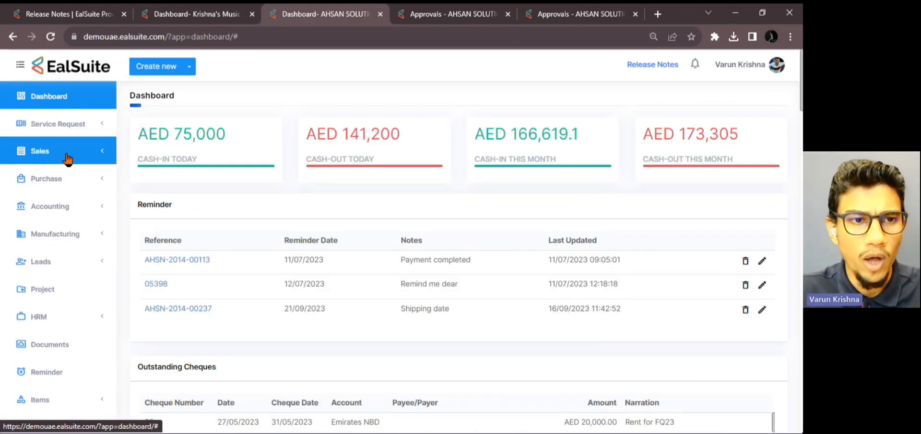
click(67, 158)
click(62, 190)
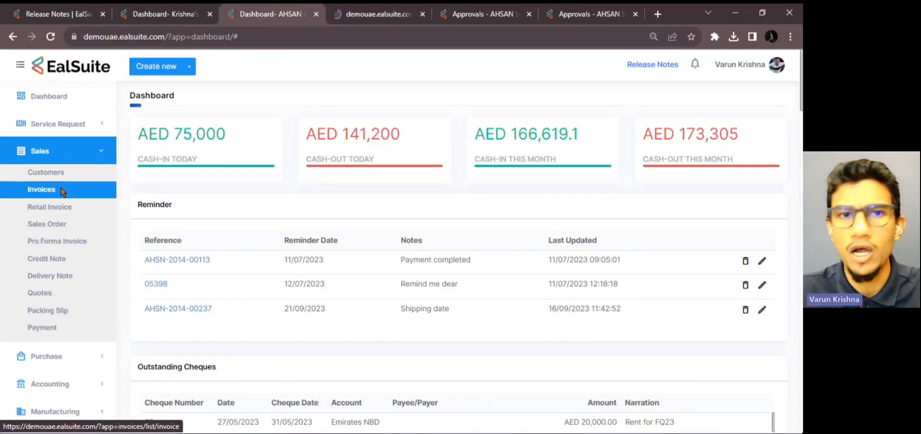
click(340, 14)
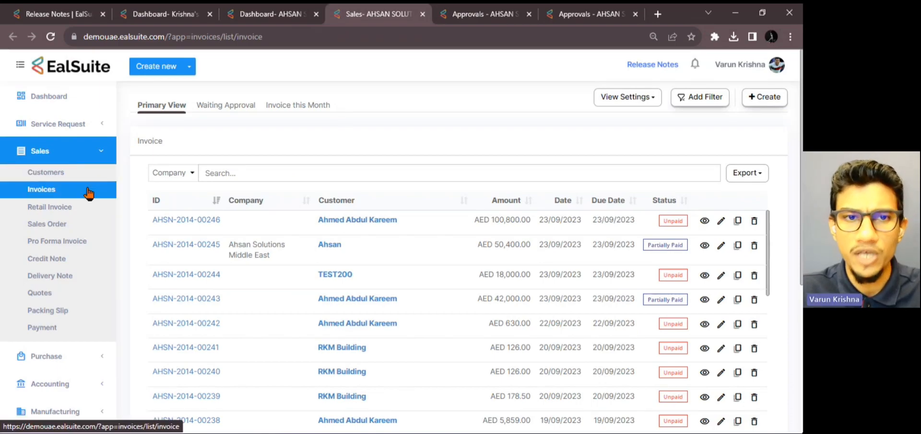
click(751, 97)
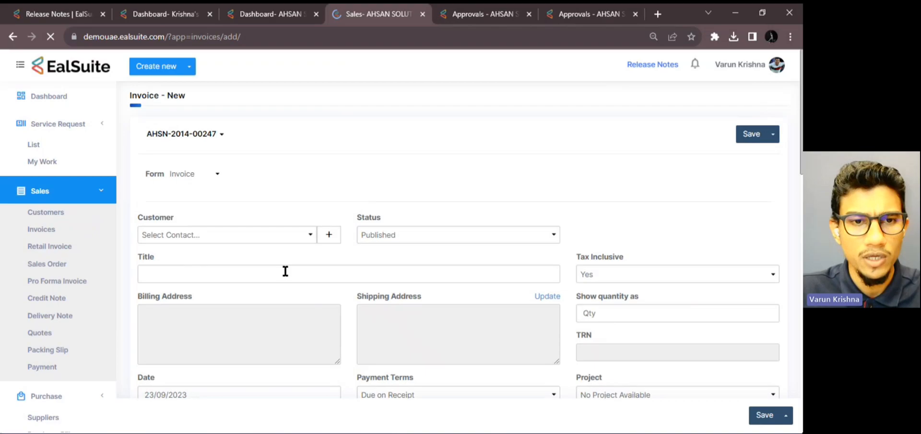
Set Spinneys Dubai as the customer of the new invoice
click(222, 248)
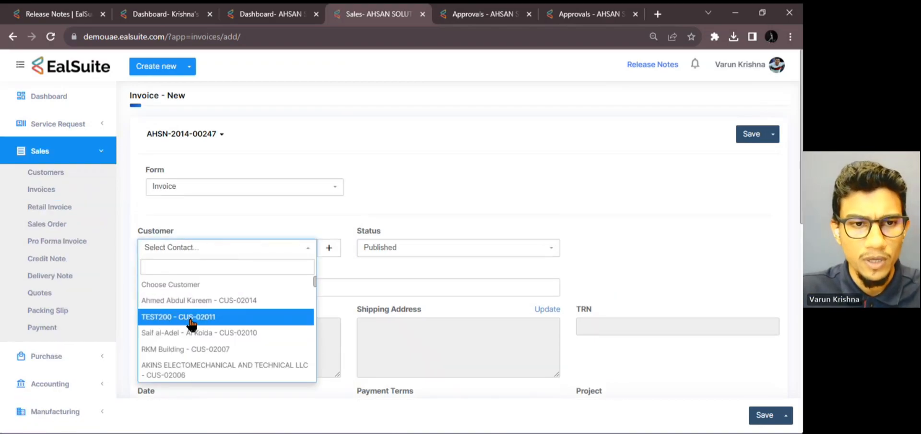
scroll(190, 324, down, 5)
click(189, 293)
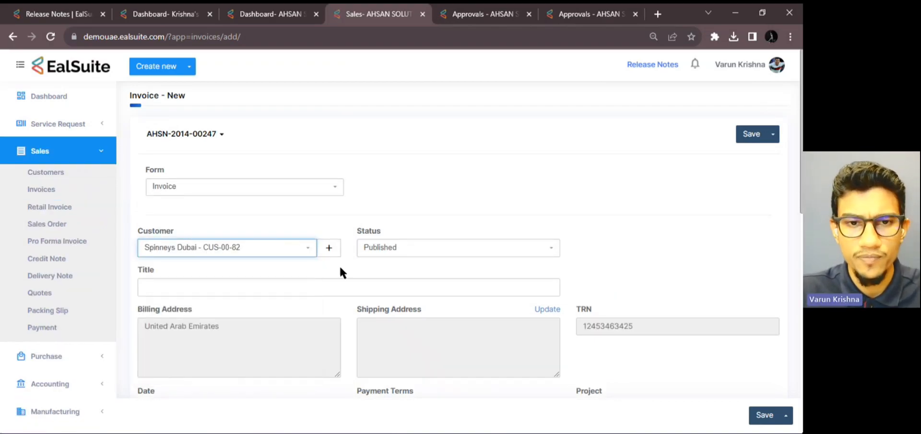
Add the 10" foam plate (500 pcs), 12 Channel Digital Console and 120mm x 120 mm Truss to the invoice items
scroll(340, 268, down, 8)
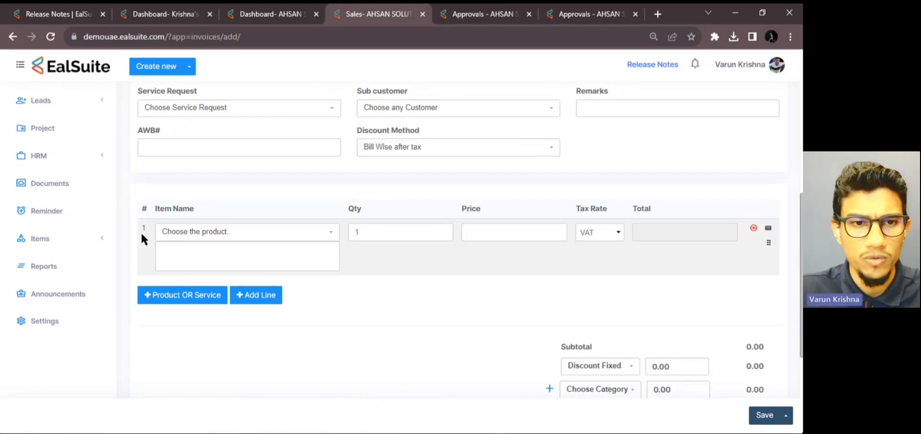
click(192, 295)
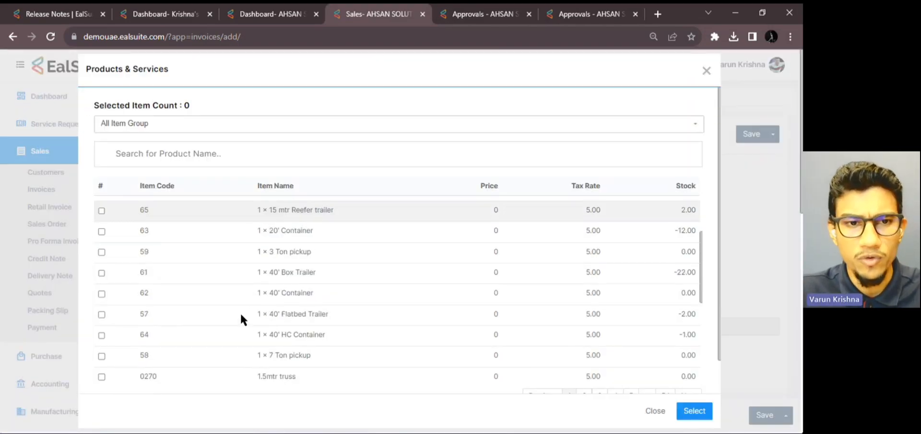
scroll(240, 312, down, 3)
click(102, 274)
click(101, 337)
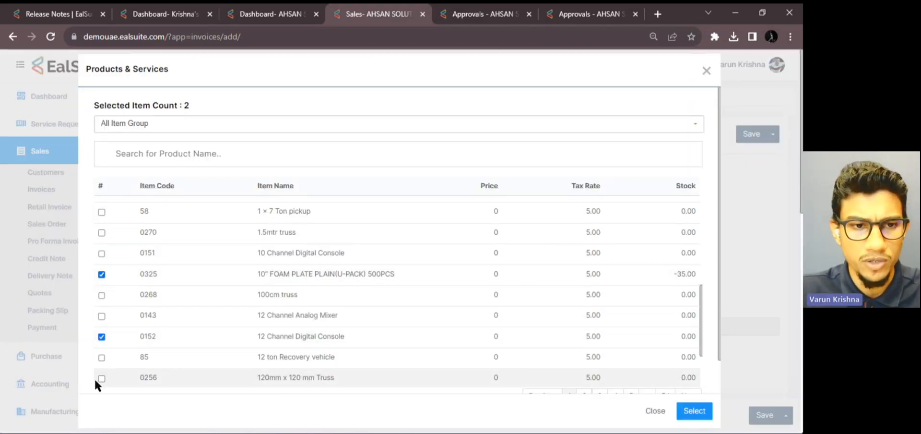
click(101, 378)
click(695, 411)
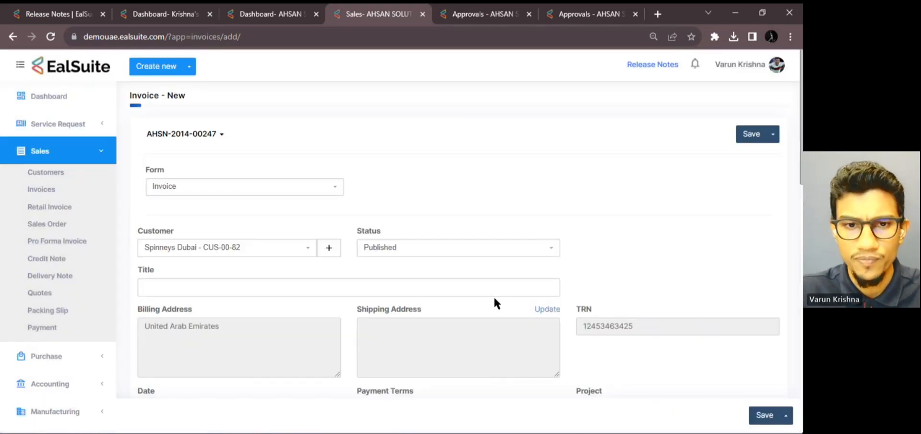
Set the item prices to 10.00 for the foam plate, 50.00 for the digital console and 70.00 for the truss
scroll(495, 303, down, 7)
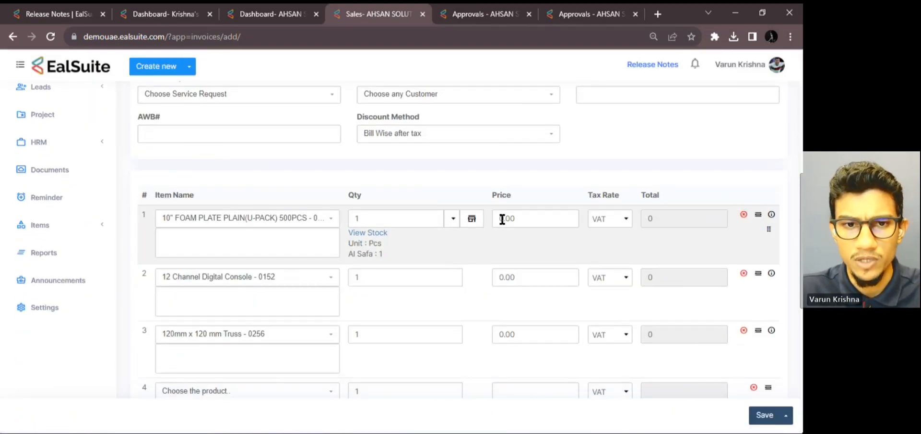
scroll(502, 219, down, 1)
click(502, 185)
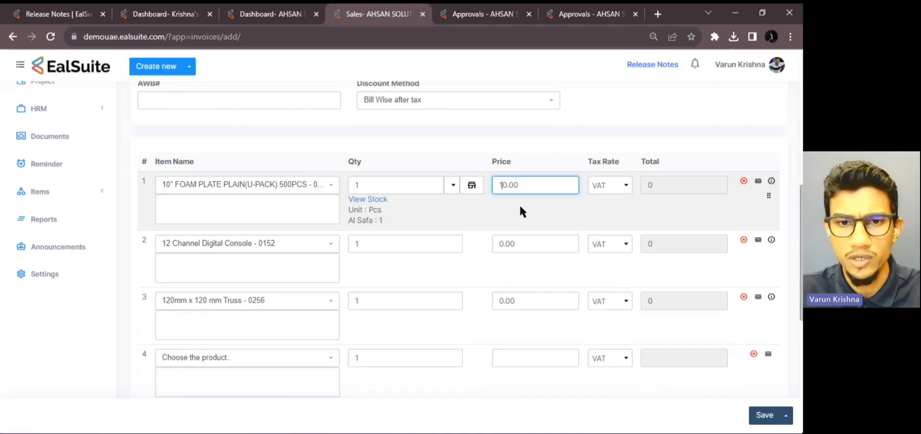
click(500, 243)
text(5)
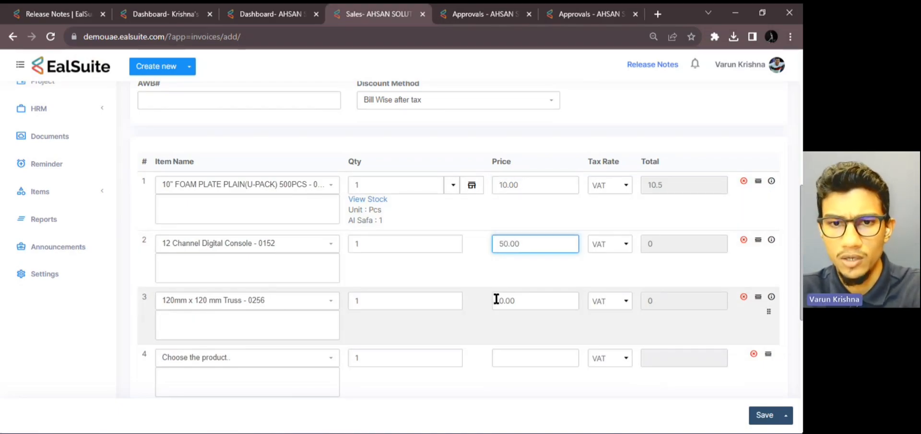
click(499, 300)
text(7)
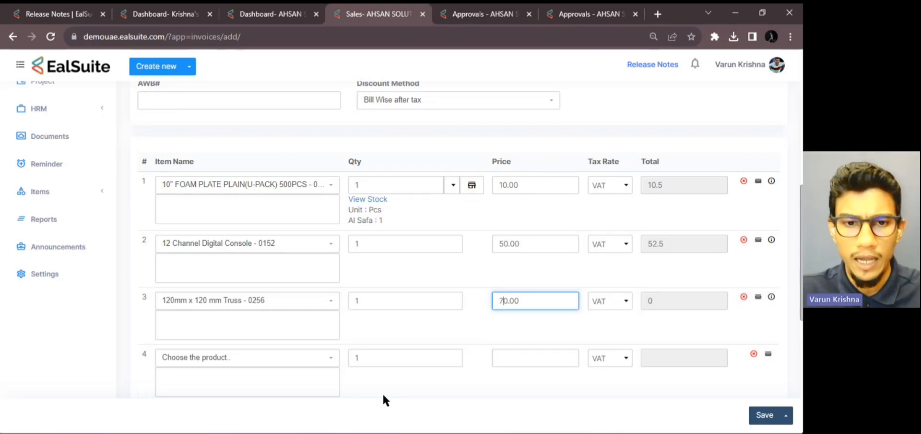
Review the invoice's subtotal, VAT and total, and save the invoice
click(356, 414)
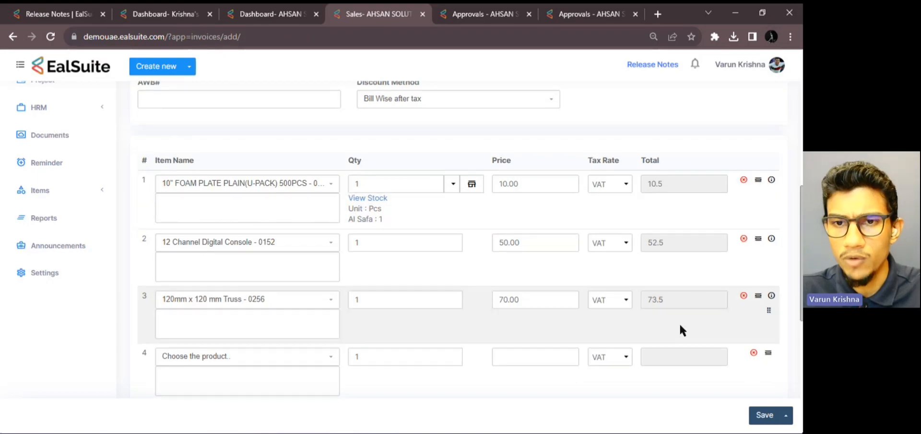
scroll(680, 323, down, 4)
drag(549, 268, 741, 268)
click(741, 269)
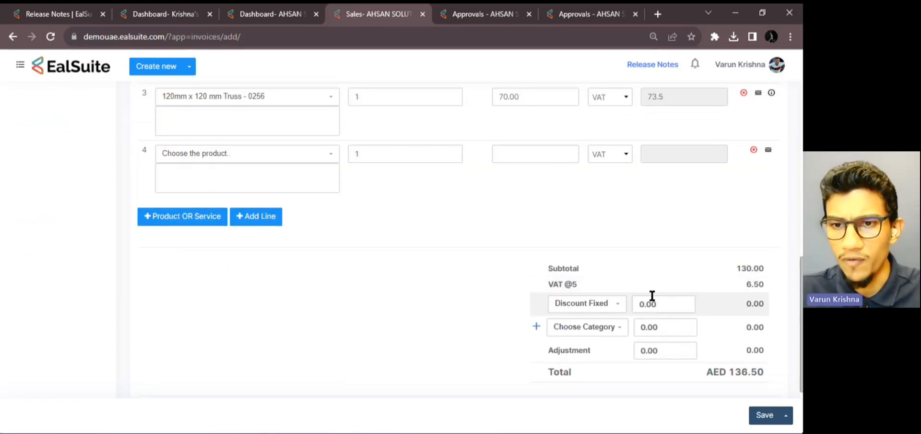
scroll(656, 300, down, 1)
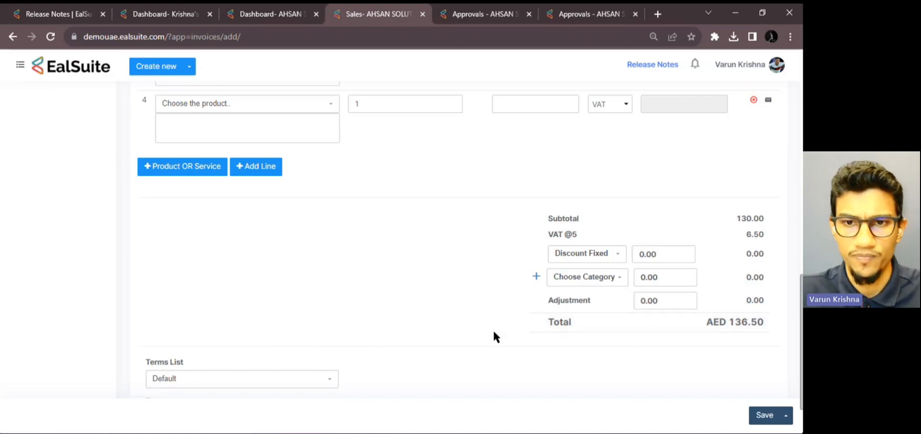
scroll(494, 335, up, 10)
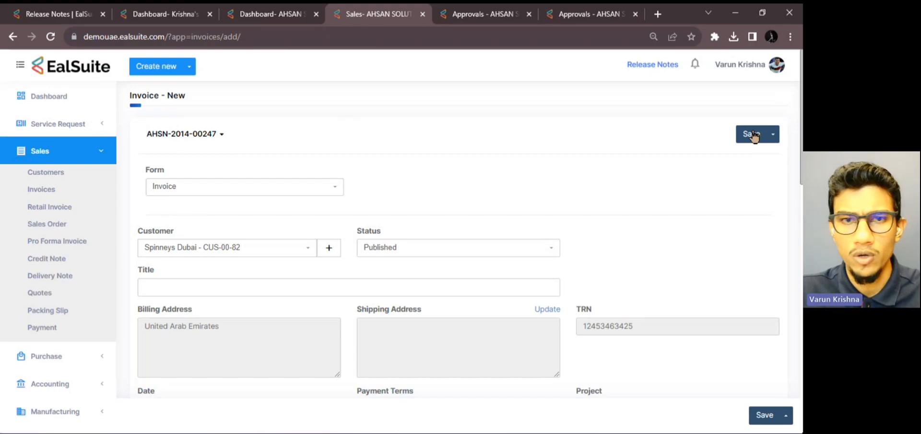
click(752, 134)
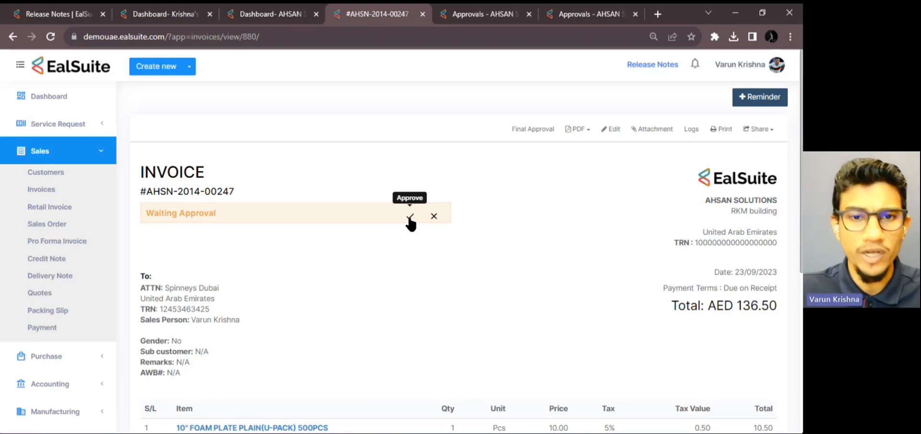
Try to give the Spinneys Dubai invoice final approval, and also try its regular approval
click(541, 133)
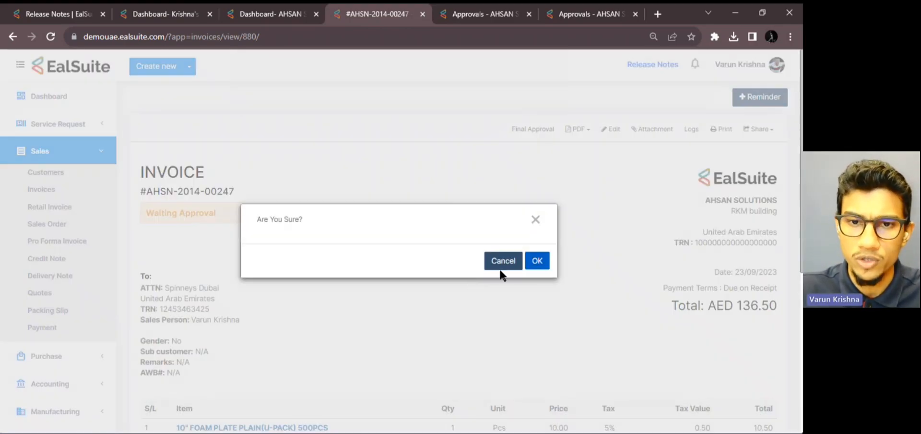
key(Return)
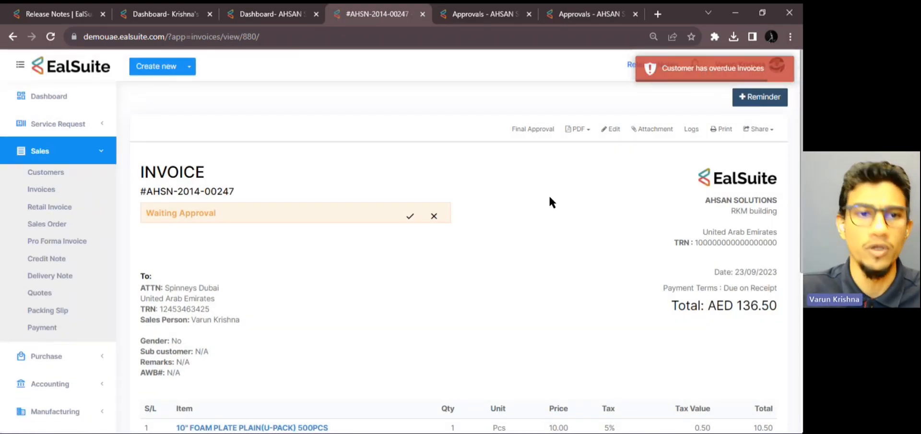
click(410, 216)
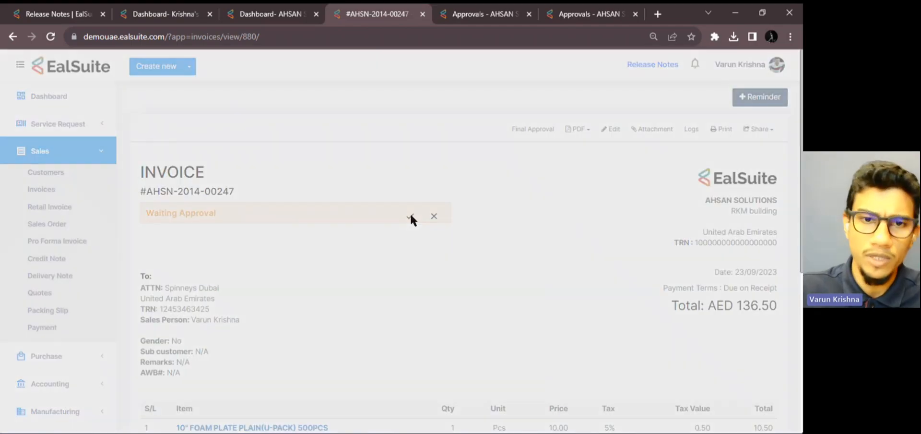
click(538, 261)
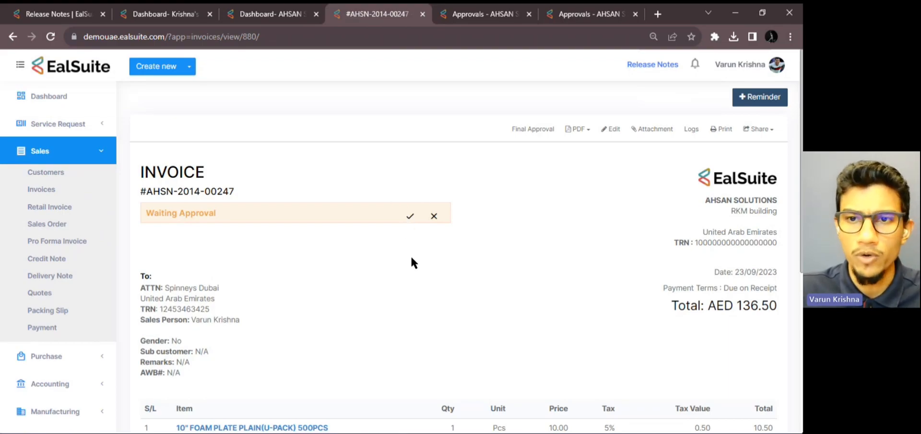
Open the sales invoices list in a separate browser tab and start another new invoice
middle_click(59, 195)
click(422, 17)
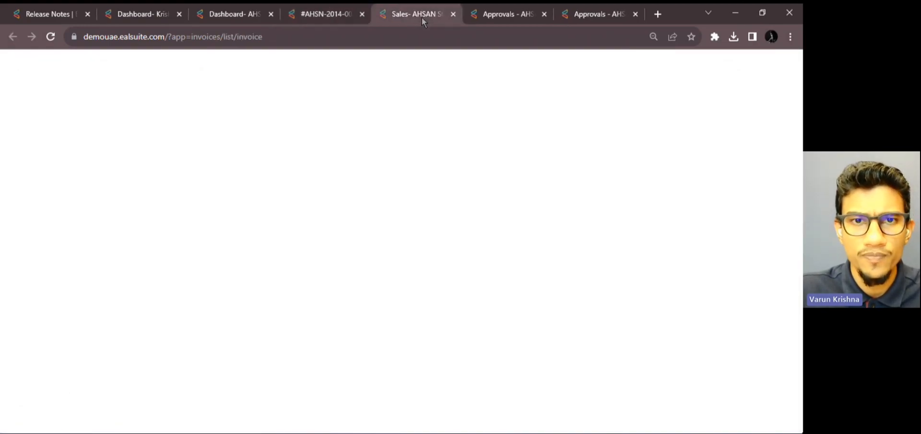
click(767, 102)
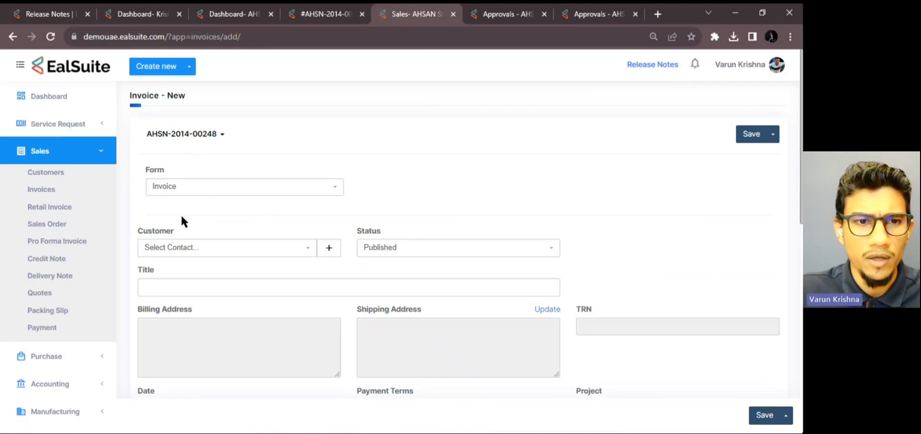
Set RKM Building as the customer of the new invoice
click(192, 192)
click(205, 190)
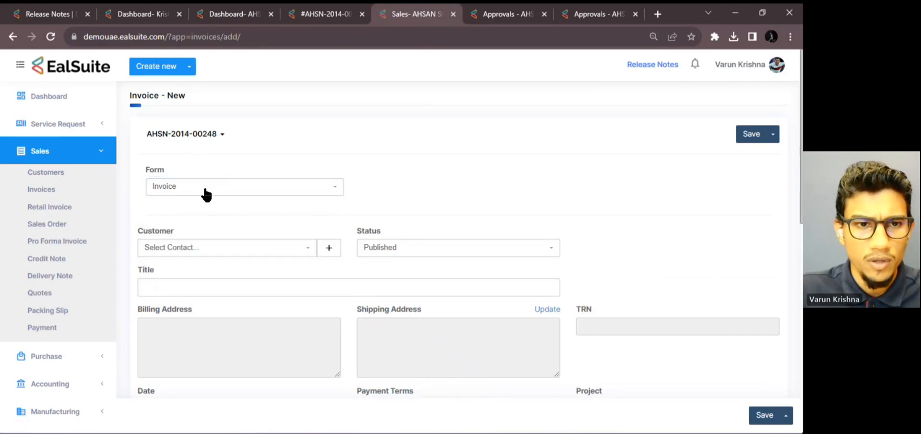
click(213, 247)
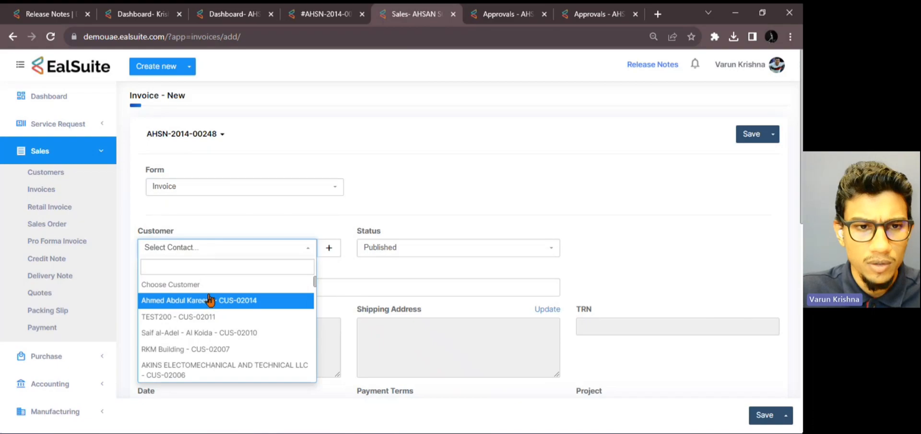
click(201, 349)
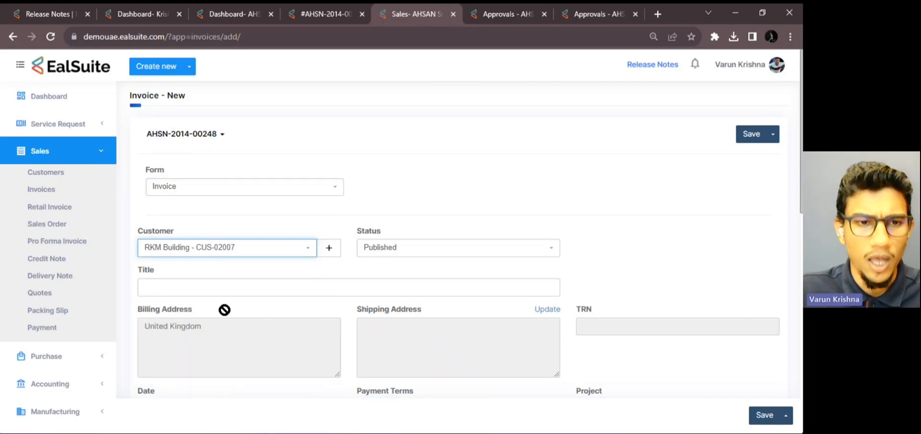
Add the 1 x 40' Container product to the invoice items
scroll(315, 278, down, 2)
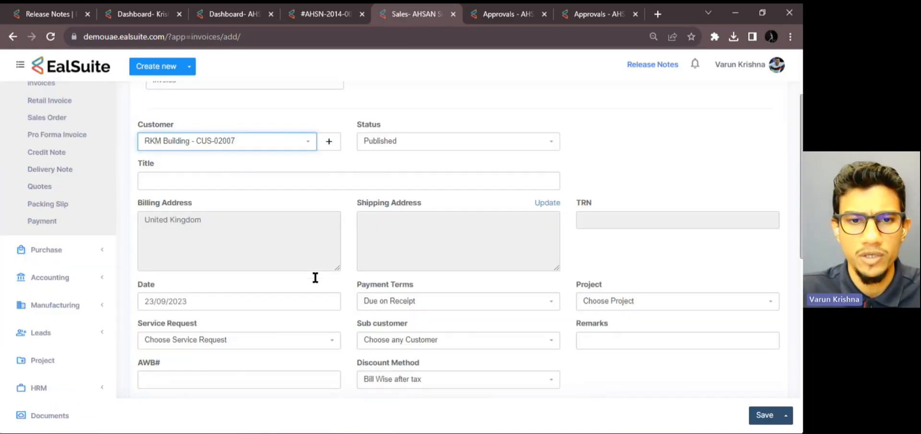
scroll(315, 277, down, 5)
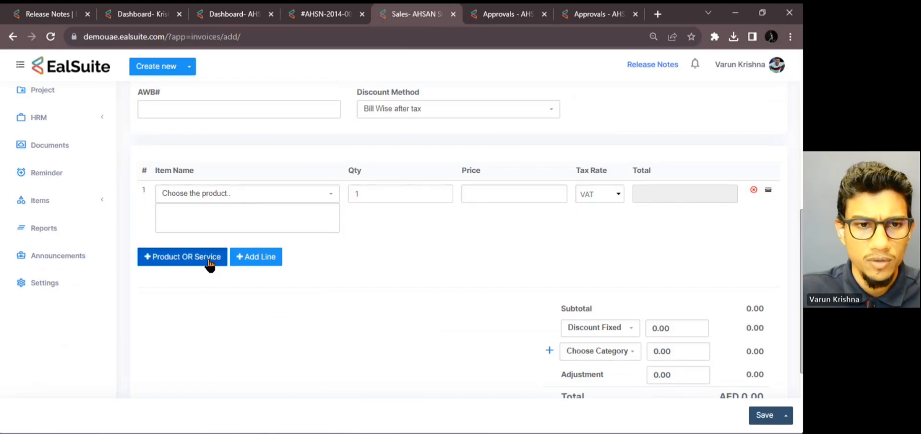
click(209, 261)
scroll(226, 325, down, 3)
click(101, 319)
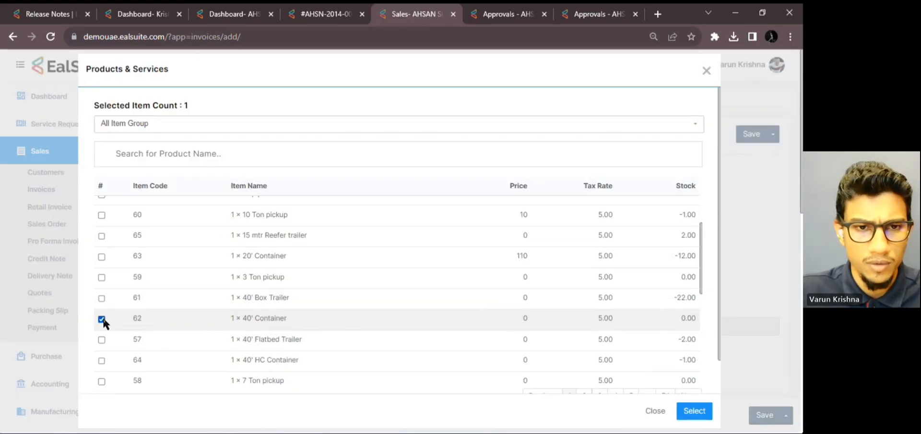
click(694, 410)
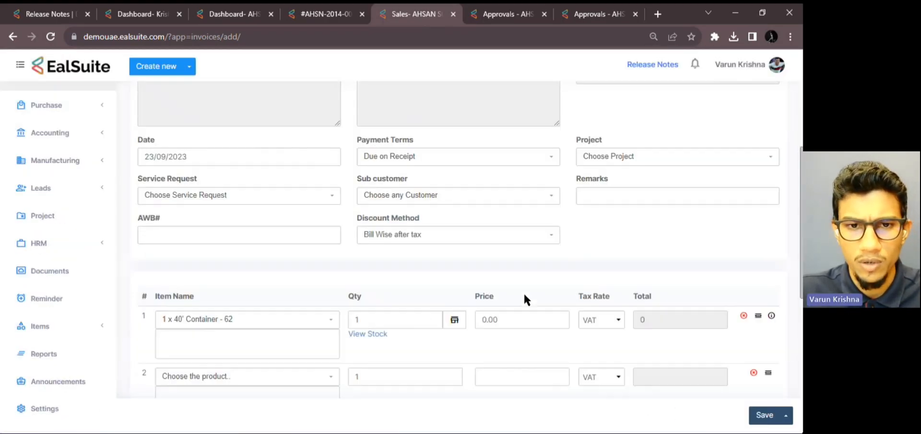
Set the container's price to 10.00 and save the invoice
scroll(526, 298, down, 2)
click(480, 209)
text(1)
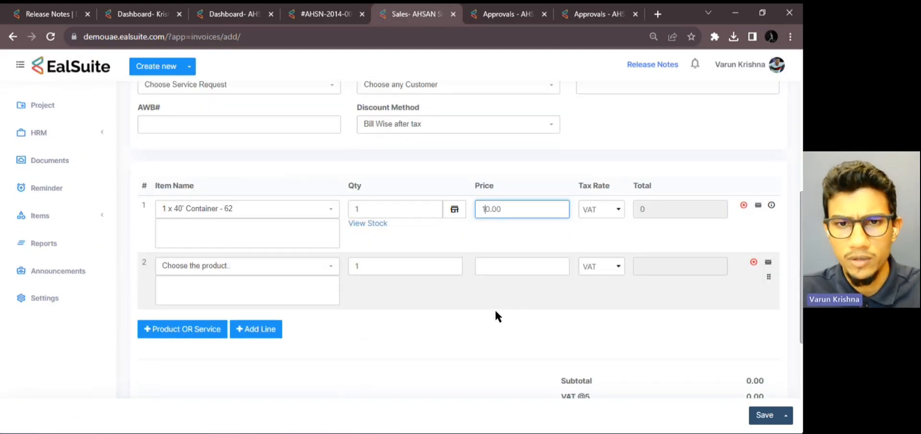
click(494, 321)
scroll(508, 319, down, 4)
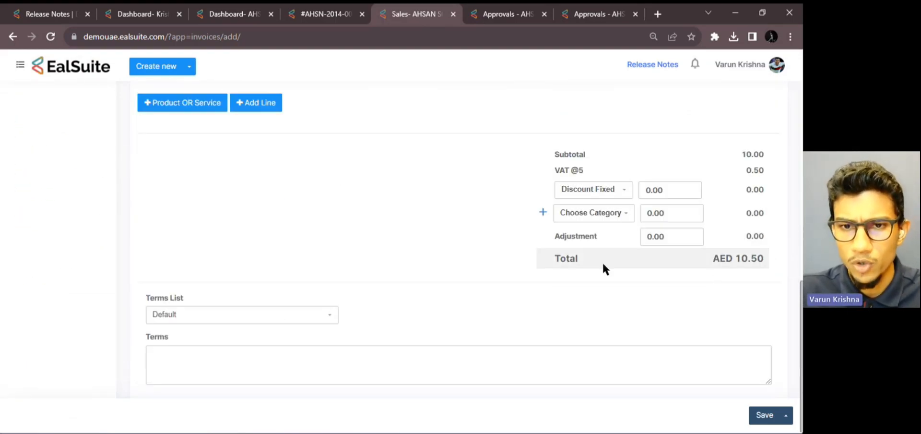
click(765, 414)
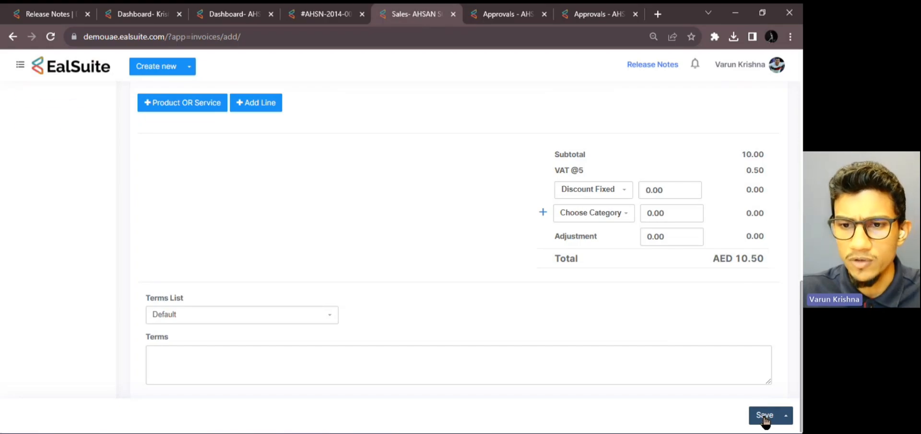
Try to approve the RKM Building invoice, and reject it instead
click(409, 216)
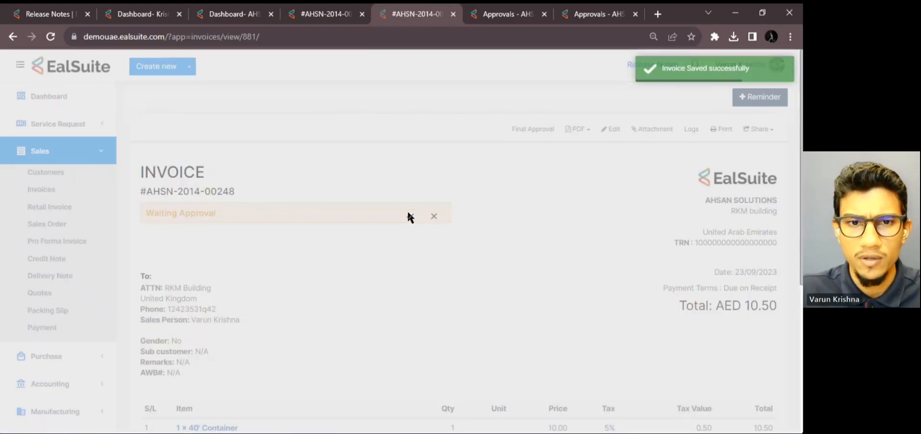
click(547, 259)
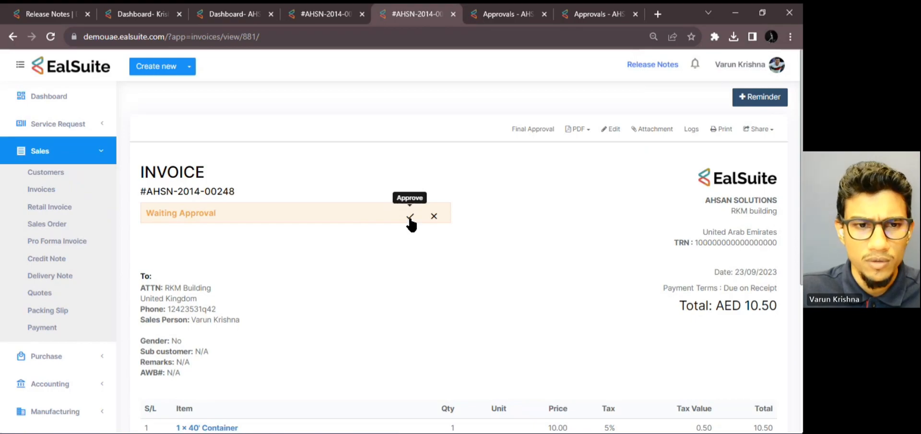
scroll(402, 265, down, 1)
scroll(402, 267, up, 1)
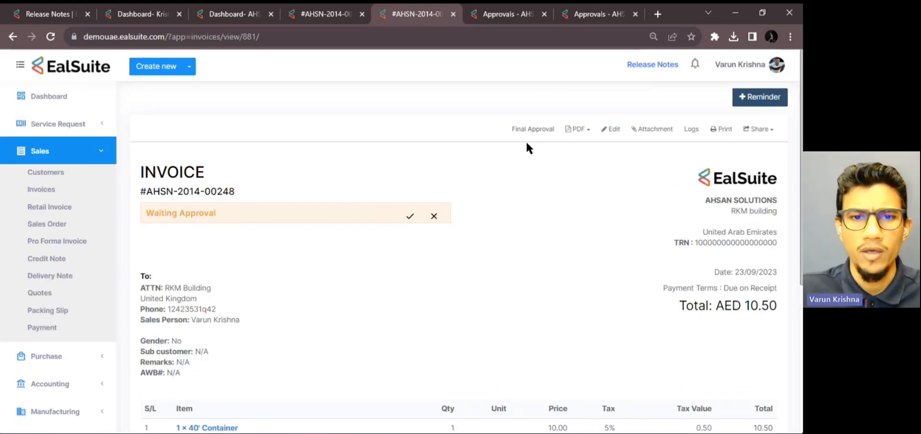
click(435, 217)
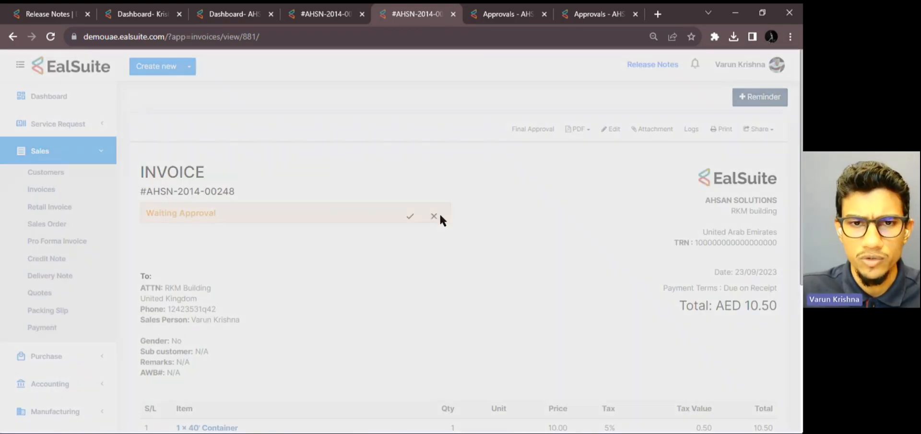
click(528, 266)
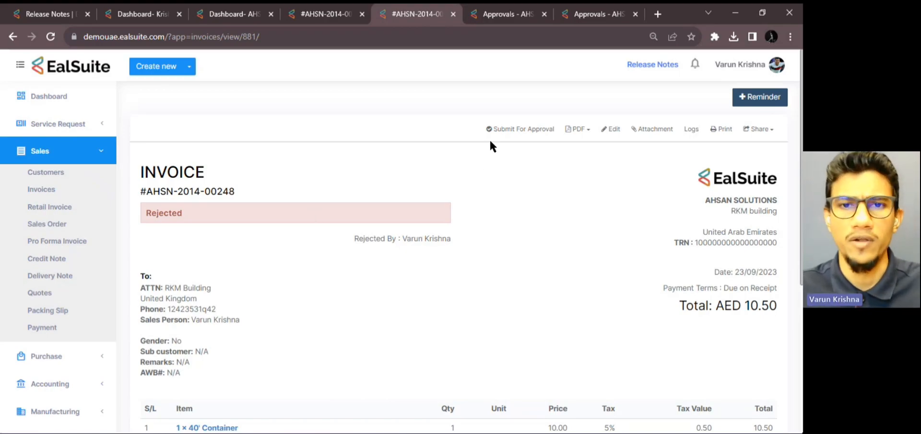
Examine the rejected invoice's options for resubmitting it for approval, producing PDFs and sharing, without submitting it
click(95, 158)
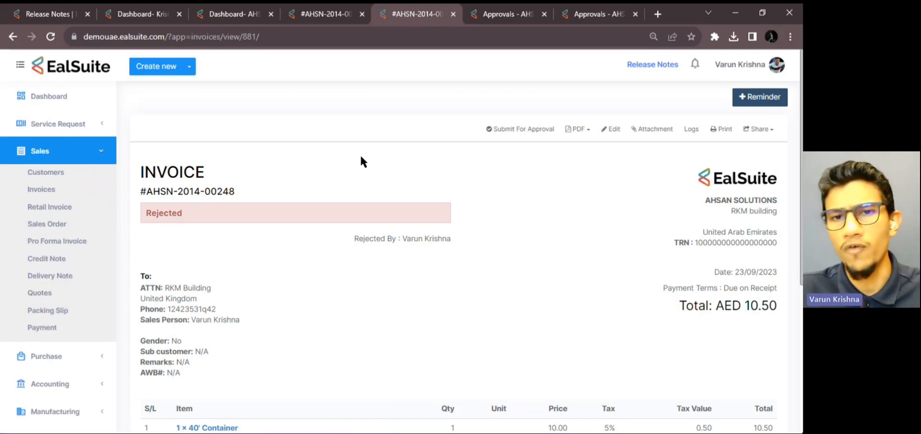
click(107, 152)
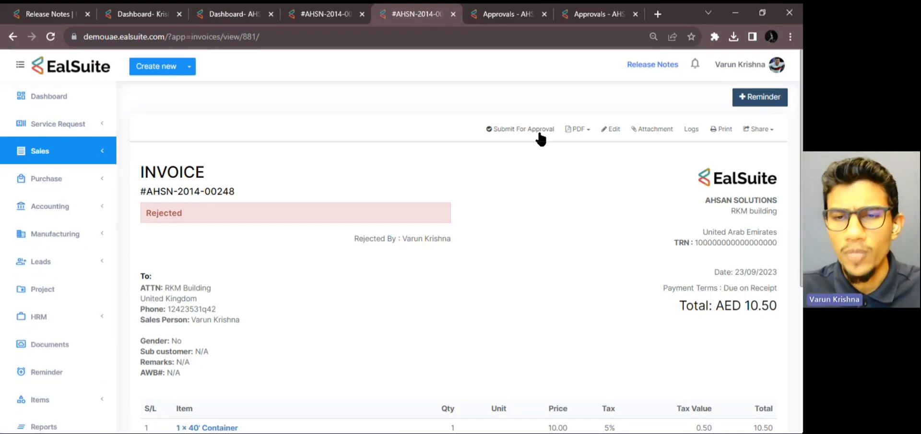
click(525, 129)
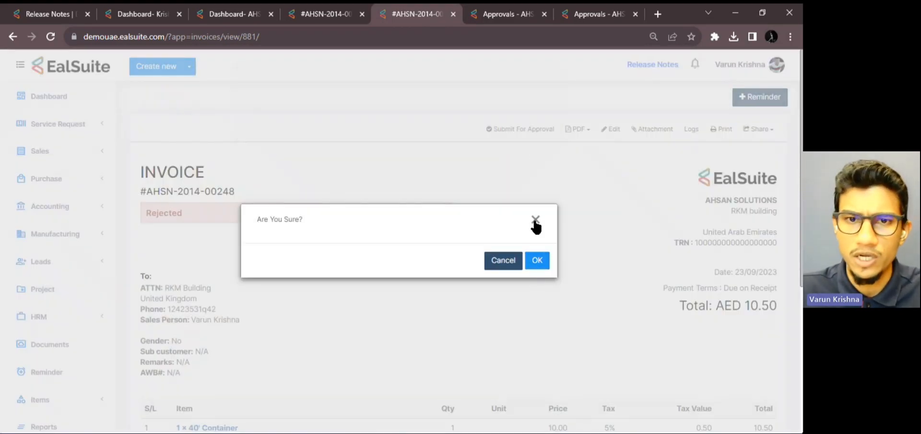
click(535, 221)
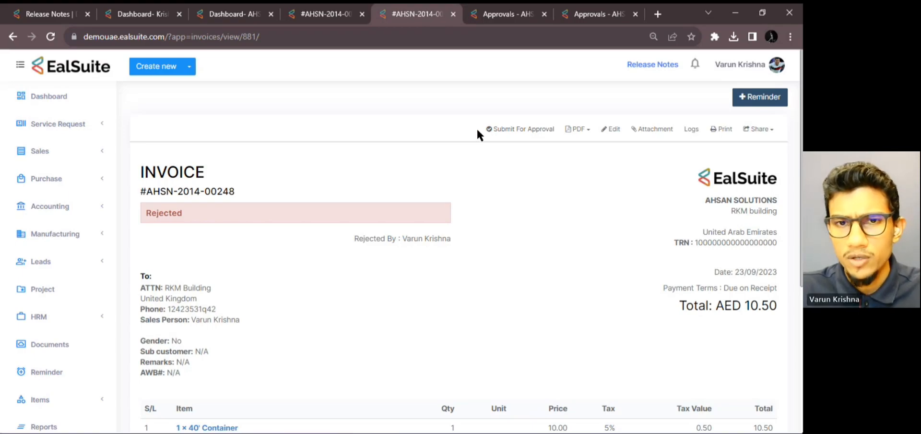
click(581, 129)
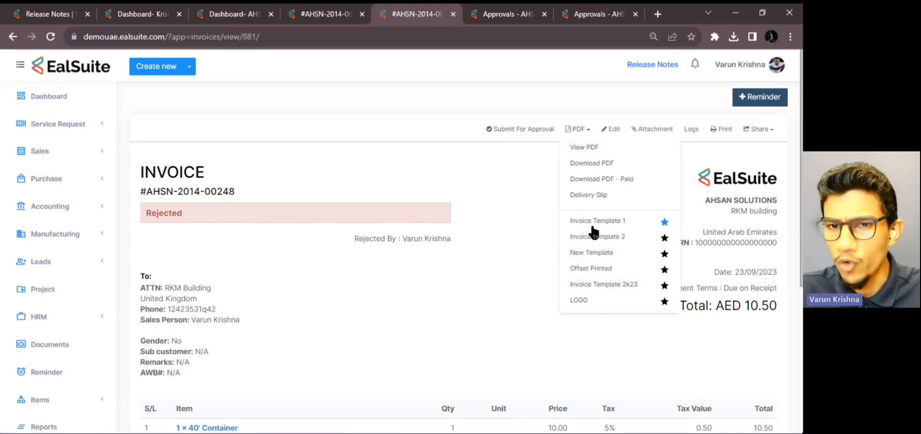
click(579, 129)
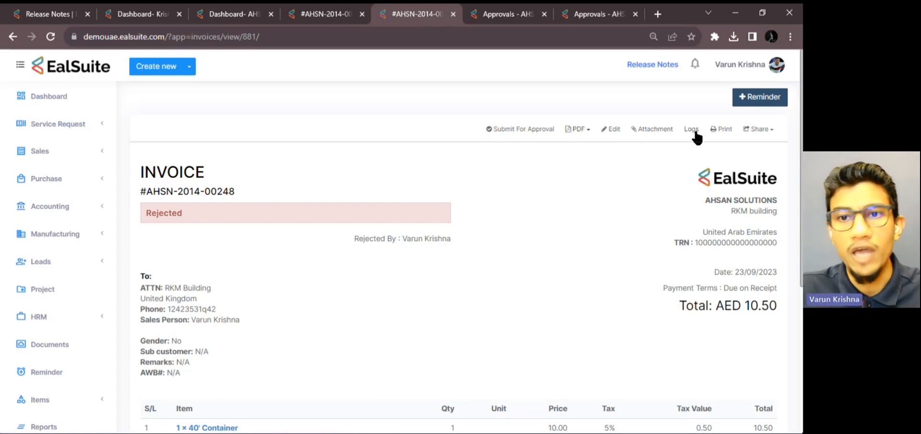
click(765, 133)
click(765, 132)
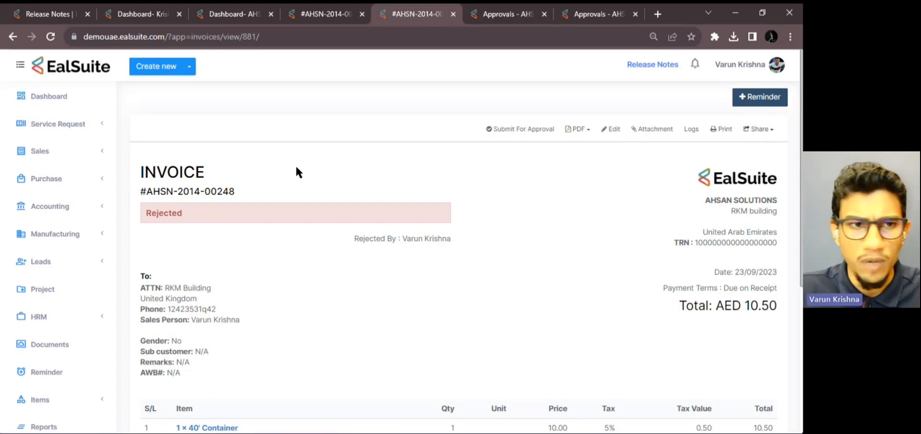
Open the sales customers list in a separate browser tab and switch to it
click(98, 154)
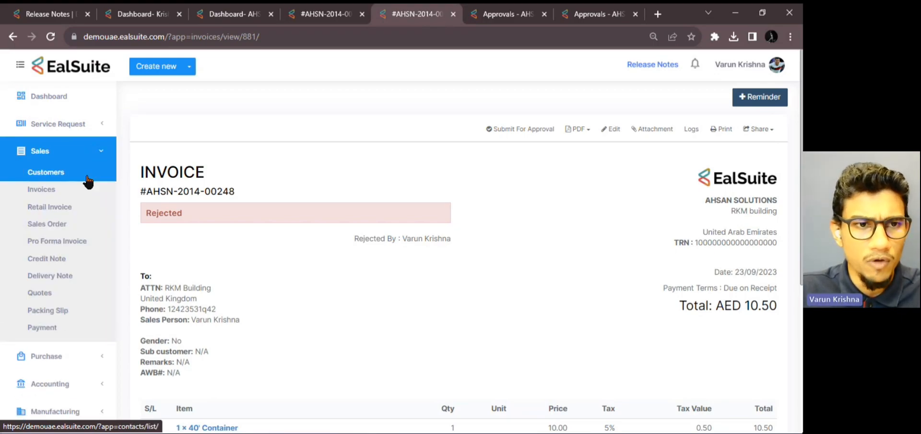
middle_click(84, 173)
click(429, 16)
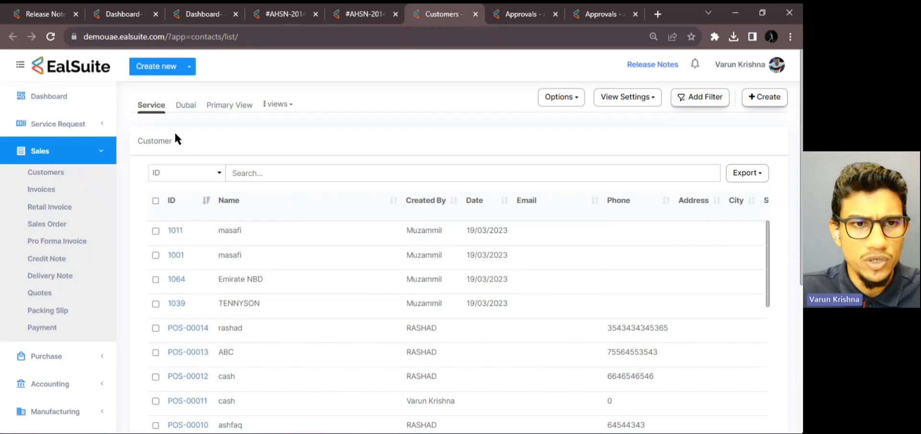
Open an unpaid RKM Building invoice dated 20/09/2023 from the sales invoices list
click(279, 111)
click(251, 105)
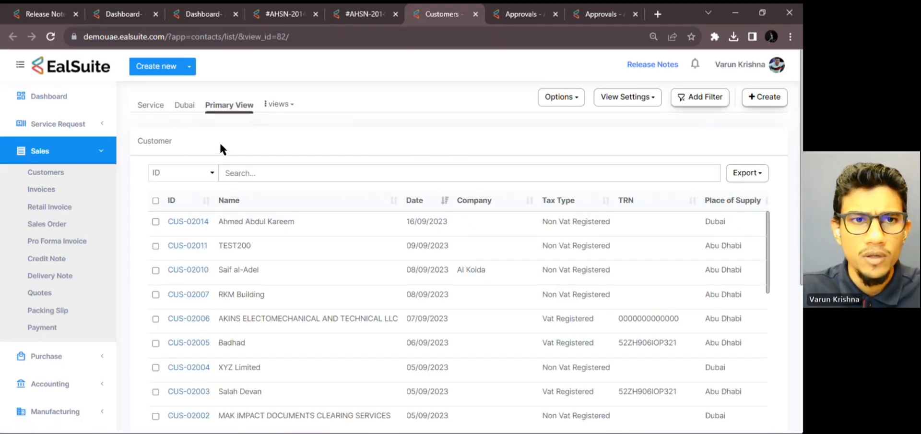
click(70, 188)
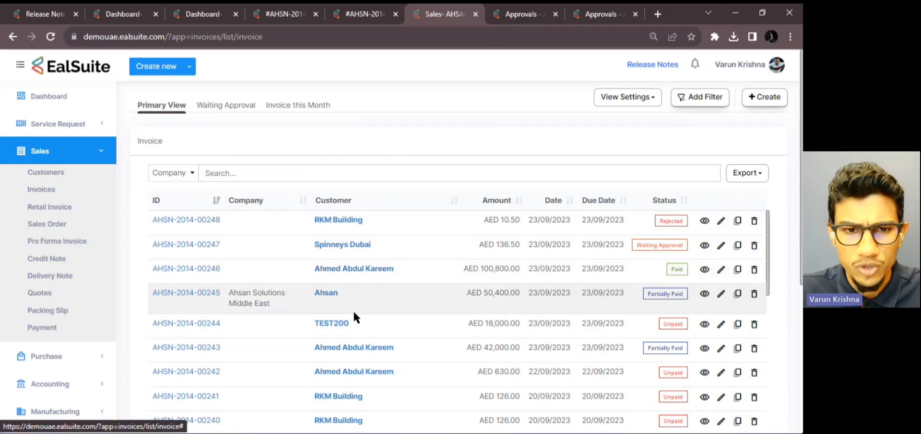
scroll(354, 315, down, 2)
click(197, 322)
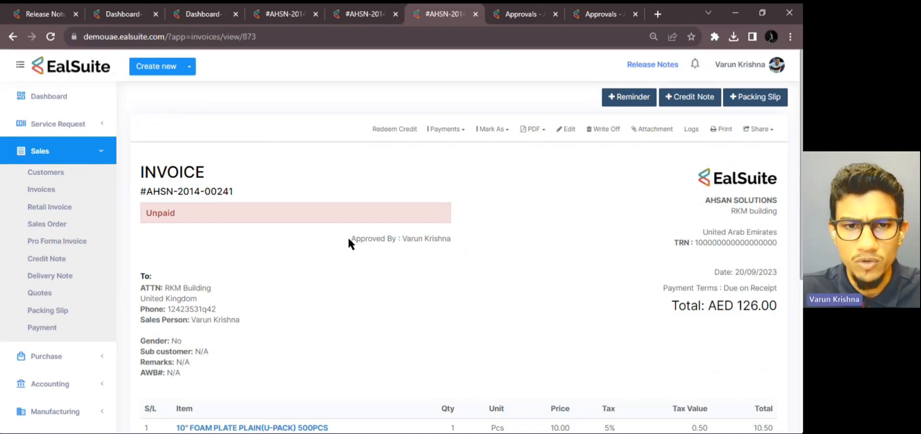
Examine who approved the RKM Building invoice and review its activity log
drag(451, 239, 353, 235)
click(375, 242)
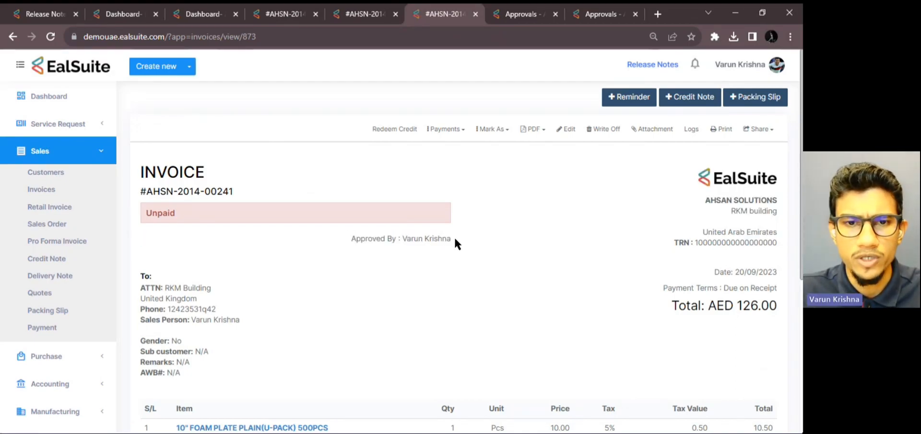
click(691, 129)
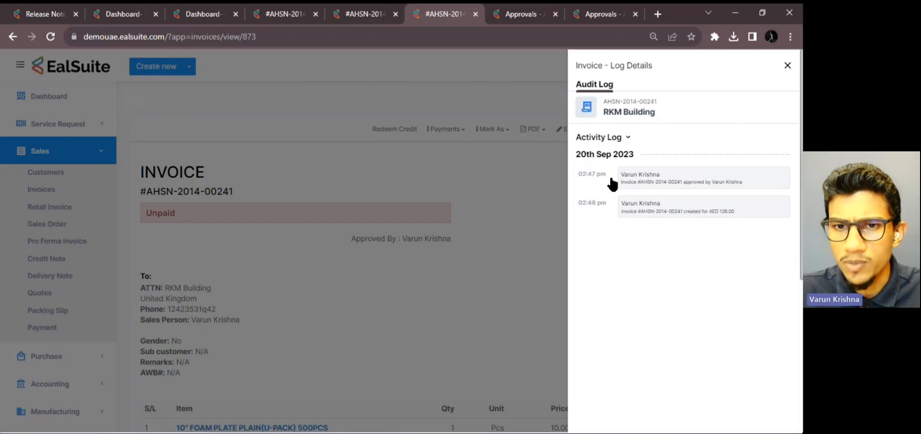
click(788, 65)
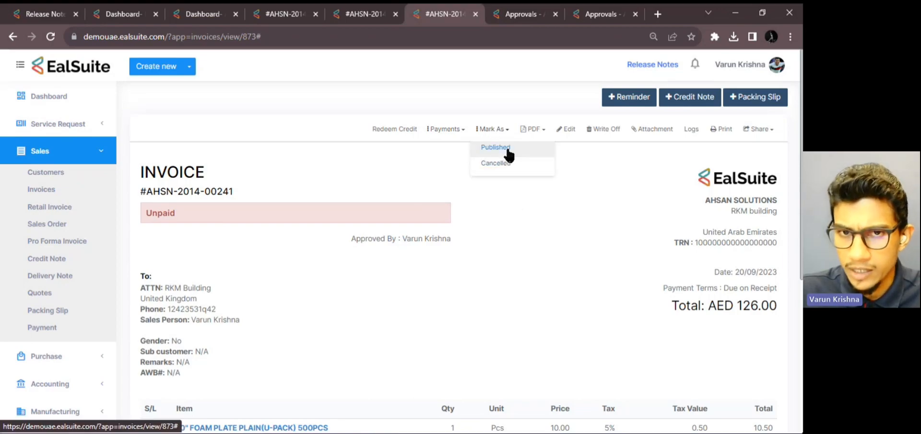
Examine the approved invoice's status, PDF, log, print and sharing options without printing or sending it
mouse_move(537, 130)
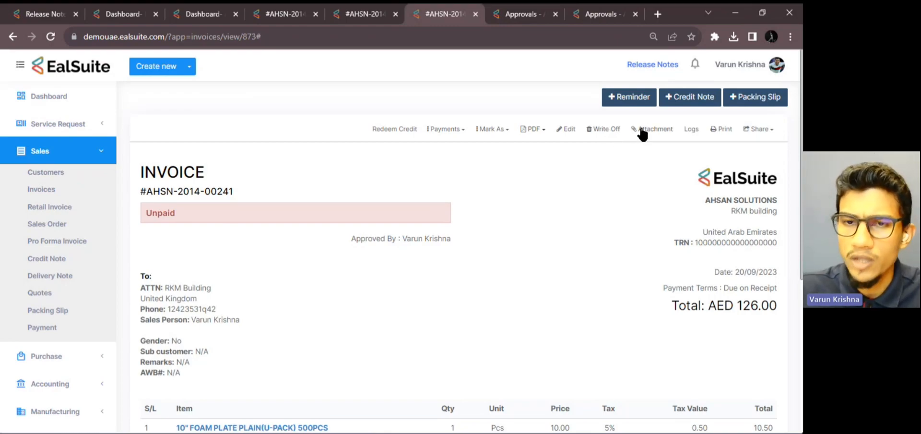
click(691, 132)
click(546, 171)
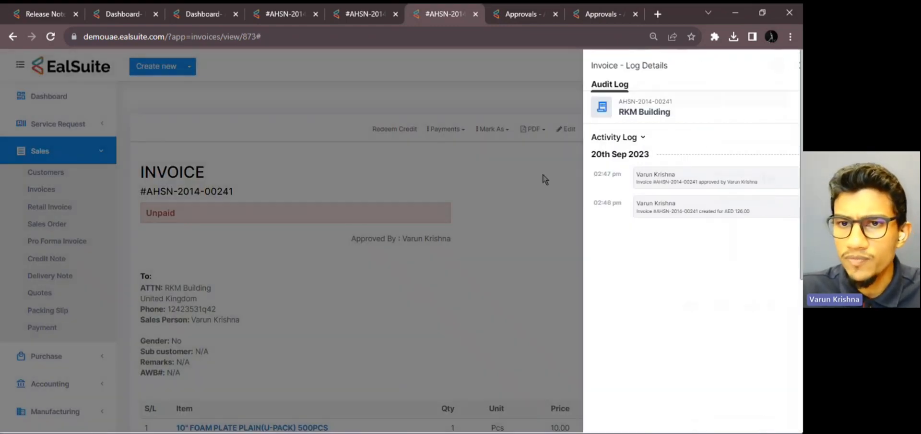
click(722, 129)
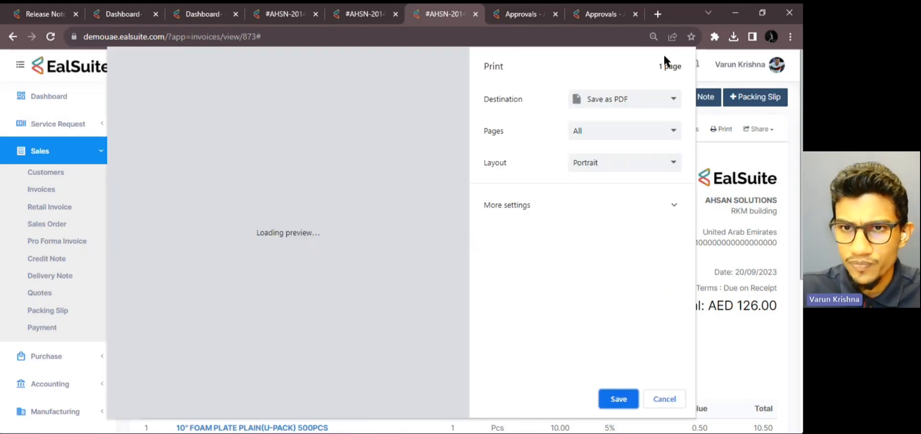
click(659, 403)
click(771, 132)
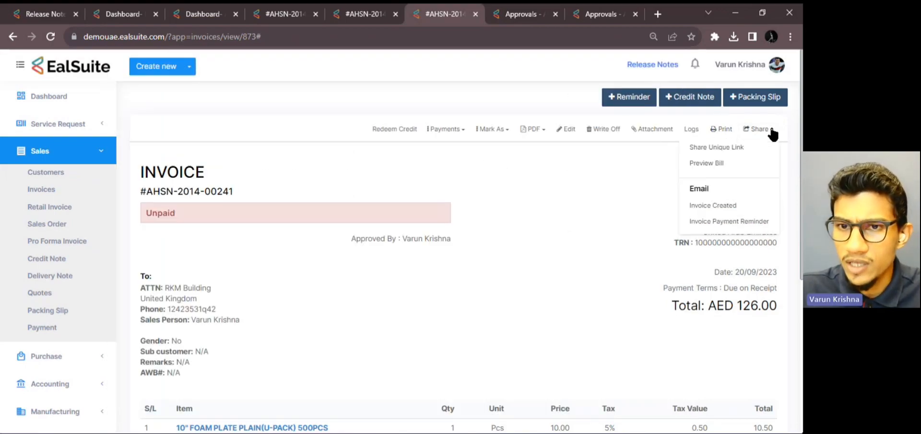
click(584, 184)
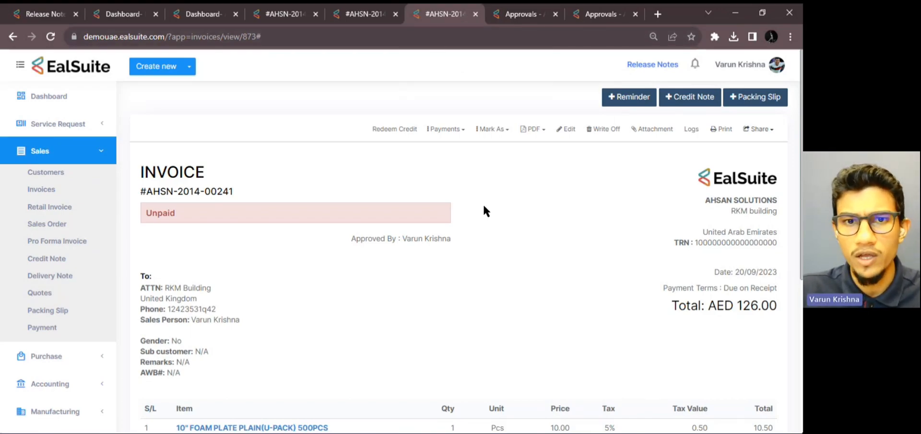
Switch to the rejected RKM Building invoice and examine which PDF and sharing options it offers
click(350, 19)
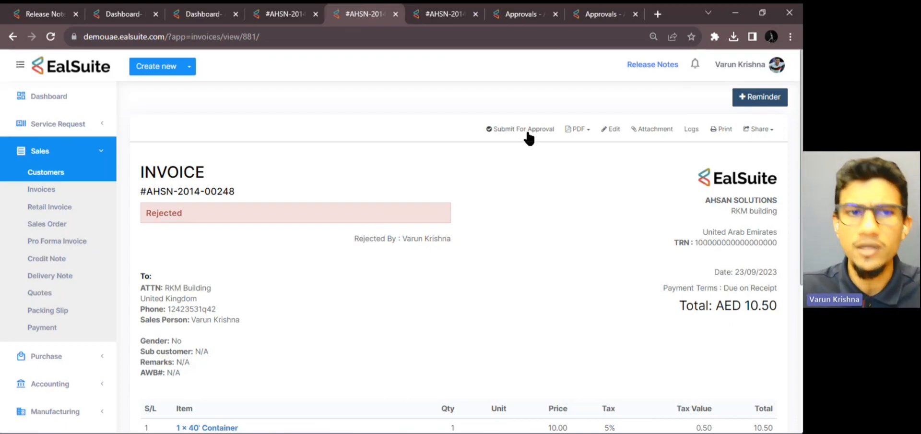
click(580, 131)
click(582, 130)
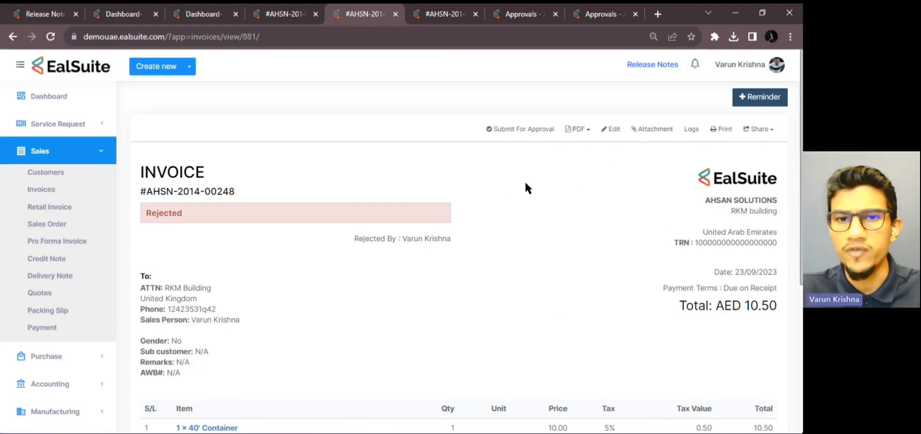
click(583, 131)
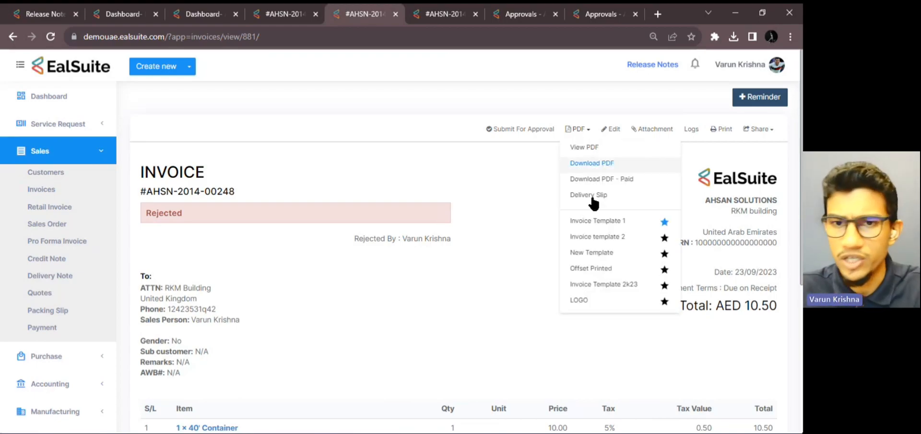
click(518, 208)
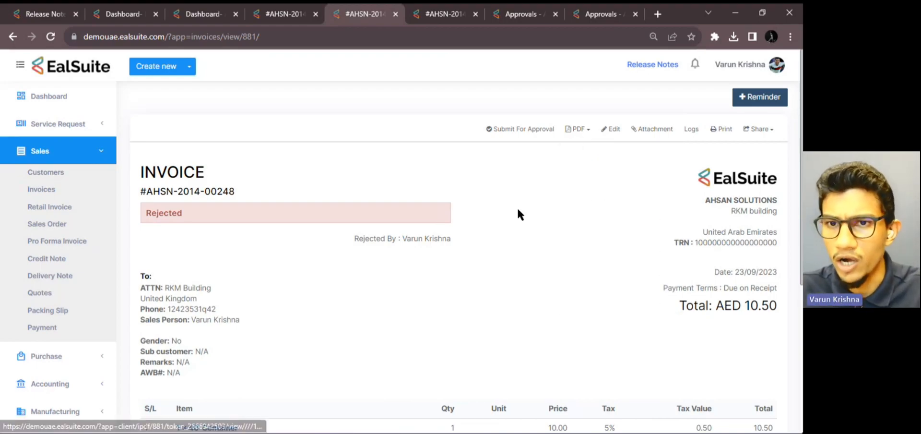
click(577, 132)
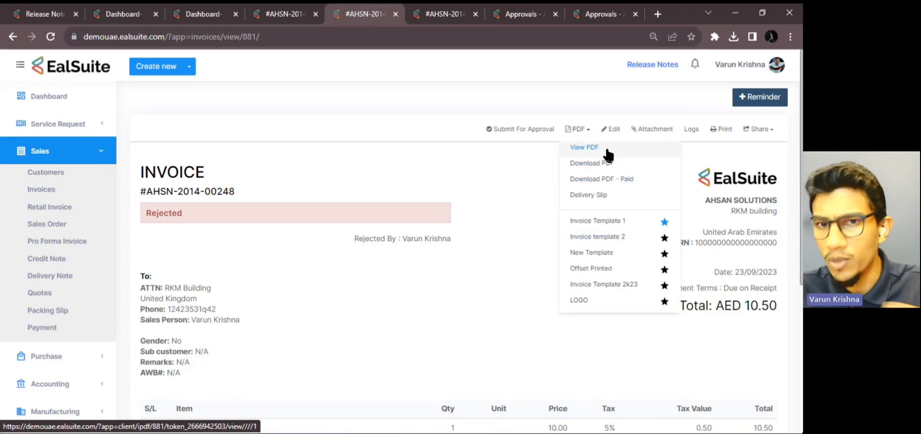
click(483, 192)
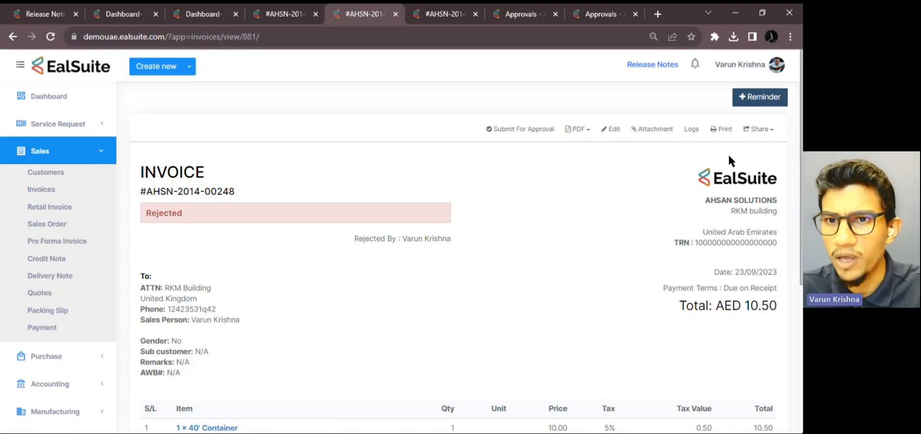
click(745, 136)
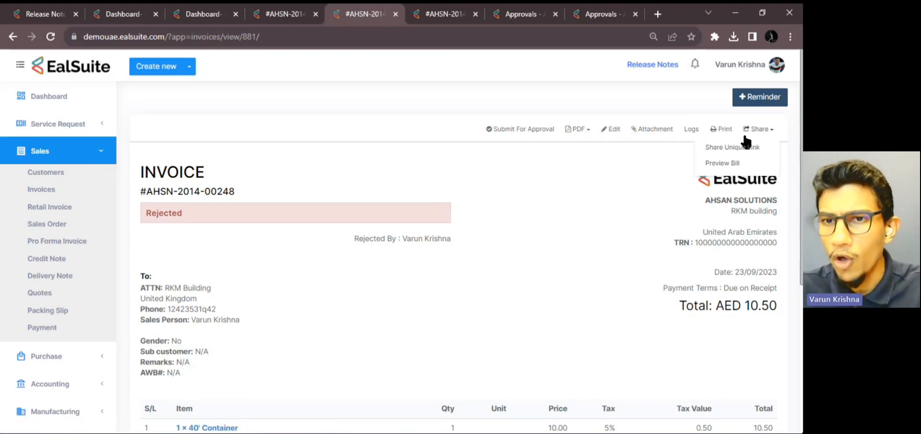
click(628, 176)
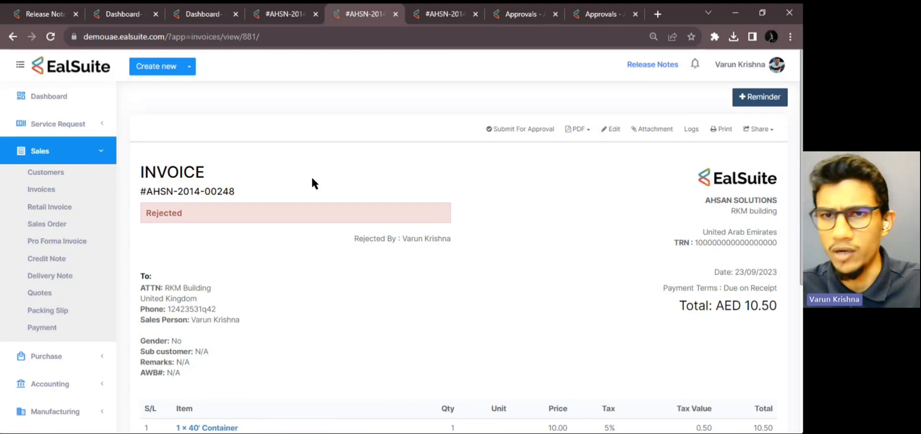
Start a new sales invoice and select an existing VAT-registered customer for it
click(144, 67)
click(145, 121)
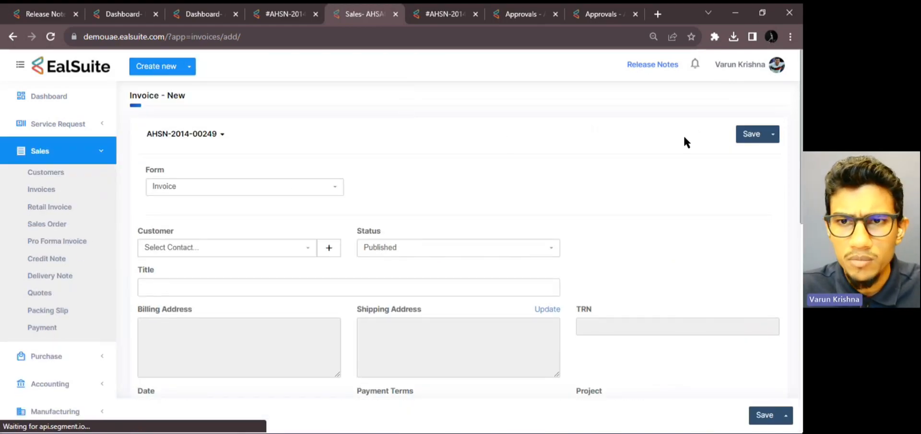
click(218, 256)
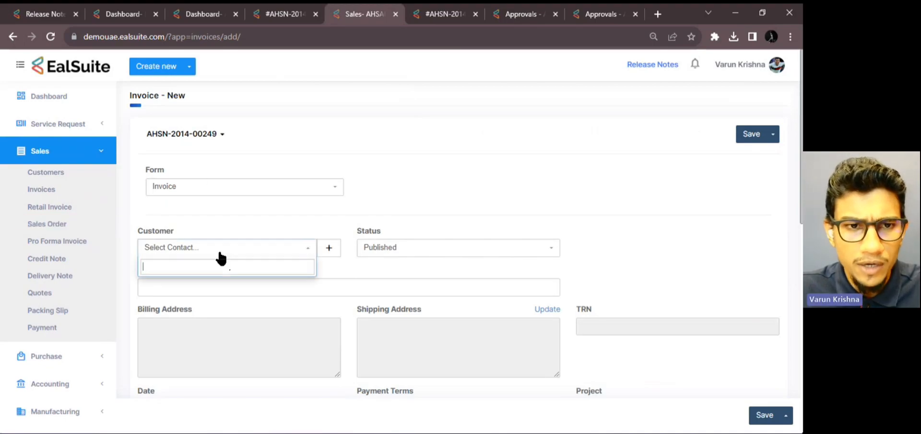
scroll(211, 331, down, 1)
click(208, 348)
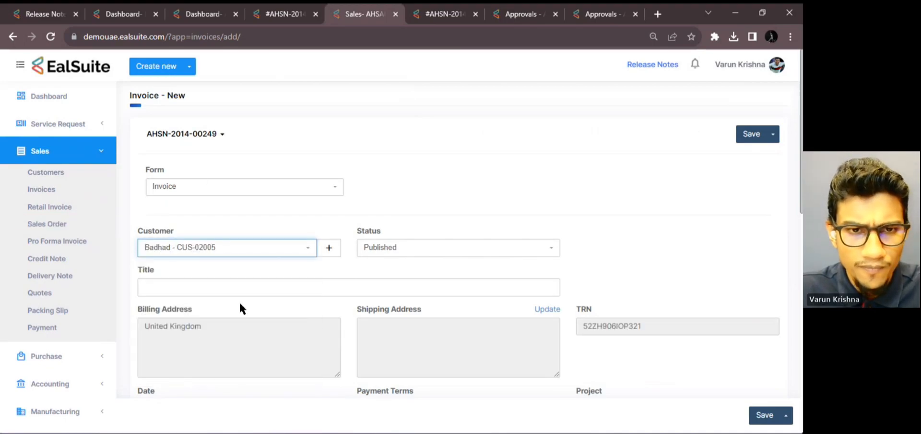
Add the 12 Channel Analog Mixer to the invoice at a price of 10.00 and save the invoice
scroll(250, 300, down, 6)
click(211, 268)
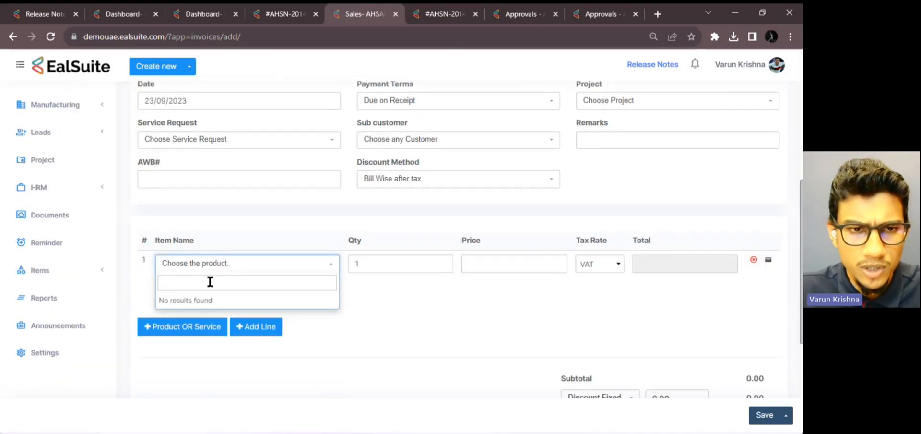
text(g)
click(200, 332)
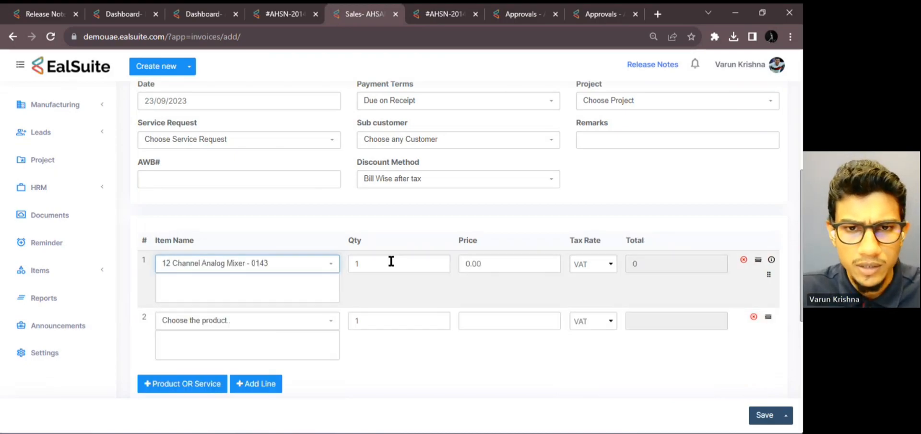
click(465, 264)
text(10)
click(466, 377)
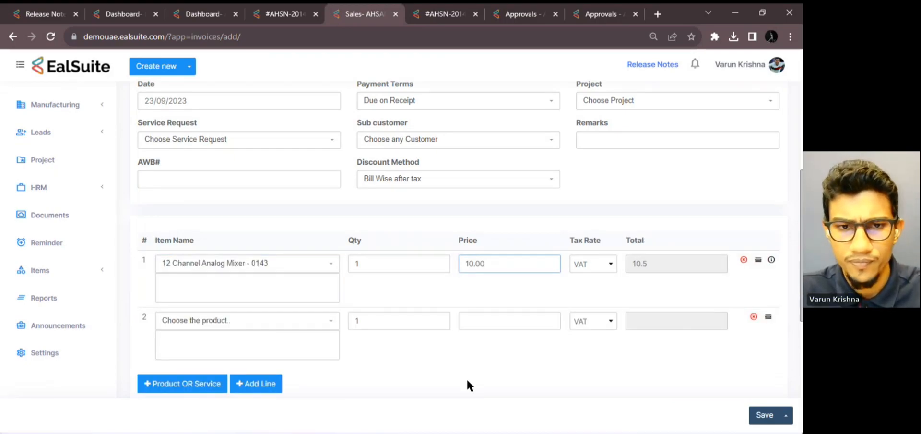
scroll(527, 382, down, 1)
click(766, 415)
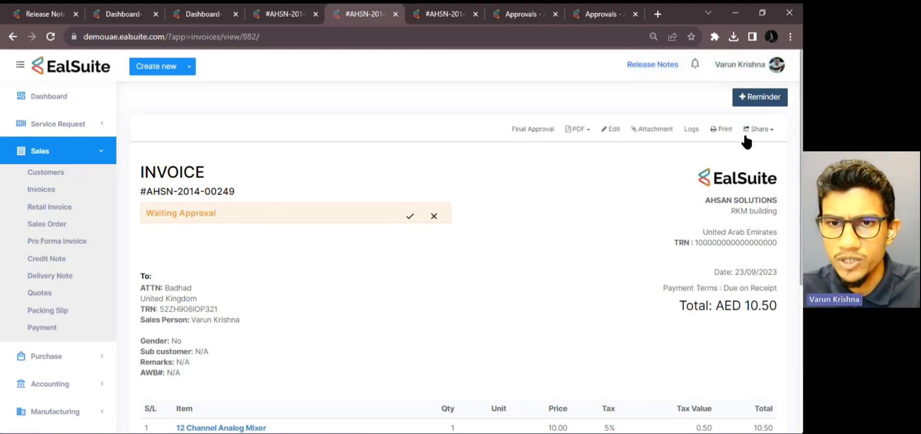
Examine the PDF and sharing options of the new invoice that is waiting for approval
click(583, 130)
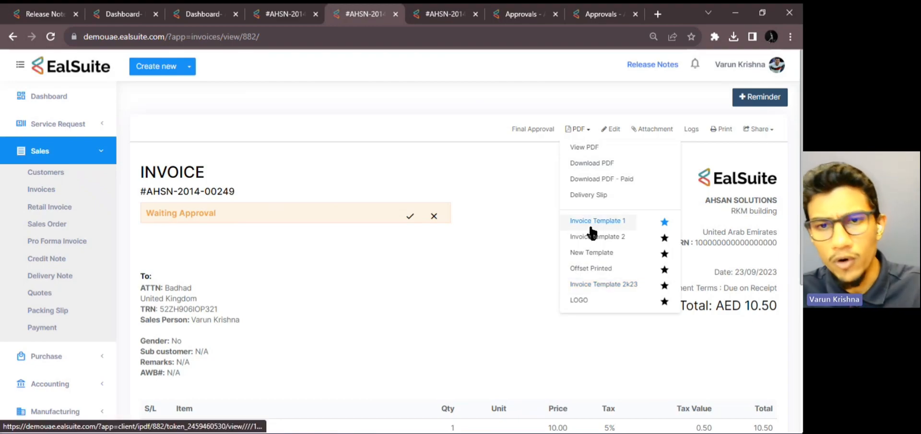
click(511, 175)
click(770, 131)
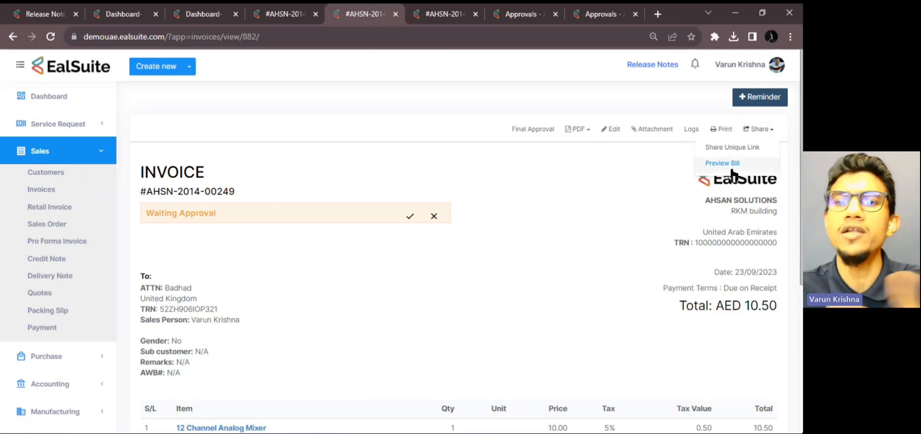
click(651, 206)
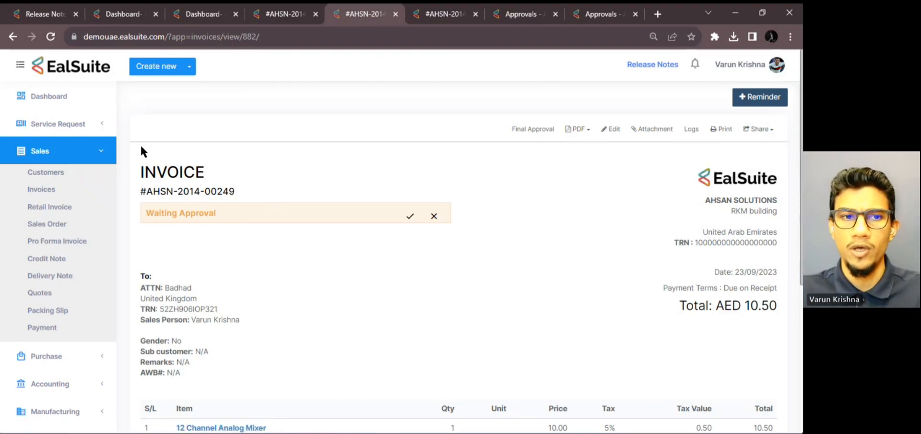
click(103, 153)
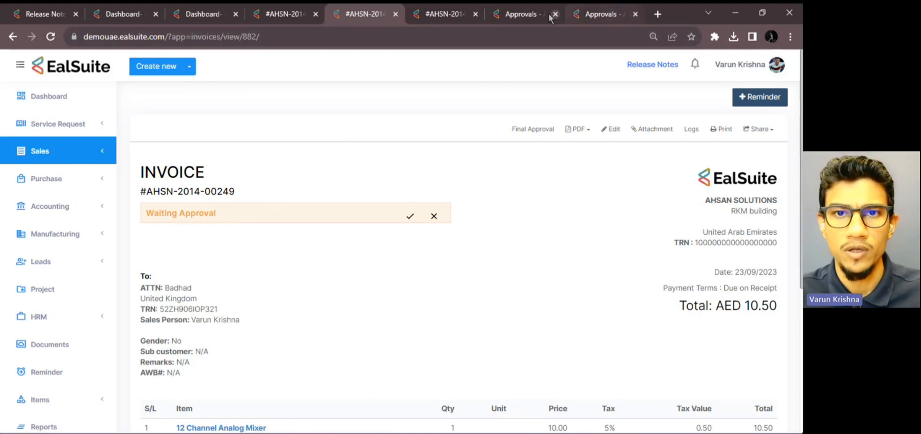
Enable Restrict sharing of Invoice in the invoice approval settings and submit the change
click(523, 15)
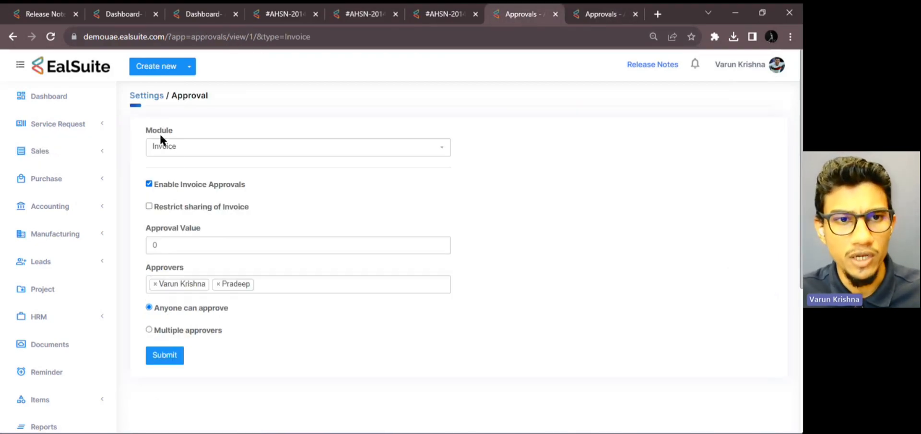
click(163, 207)
click(165, 356)
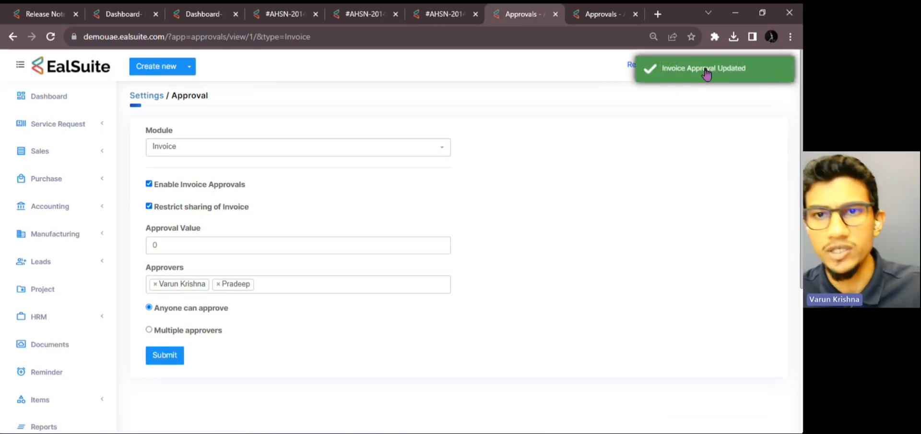
Start a new sales invoice and select the first existing customer in the customer list
click(263, 19)
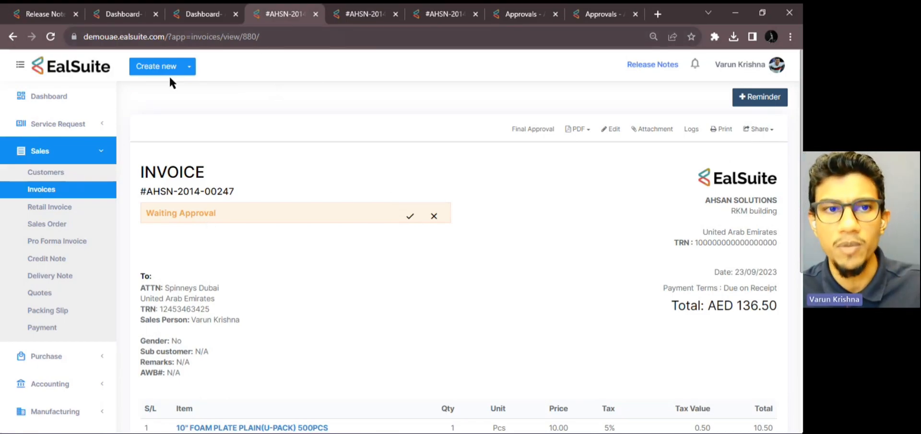
key(ctrl+Tab)
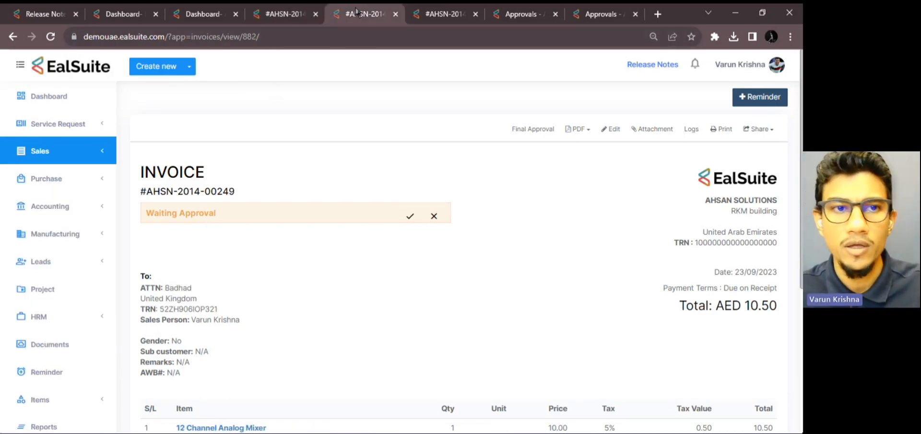
click(162, 70)
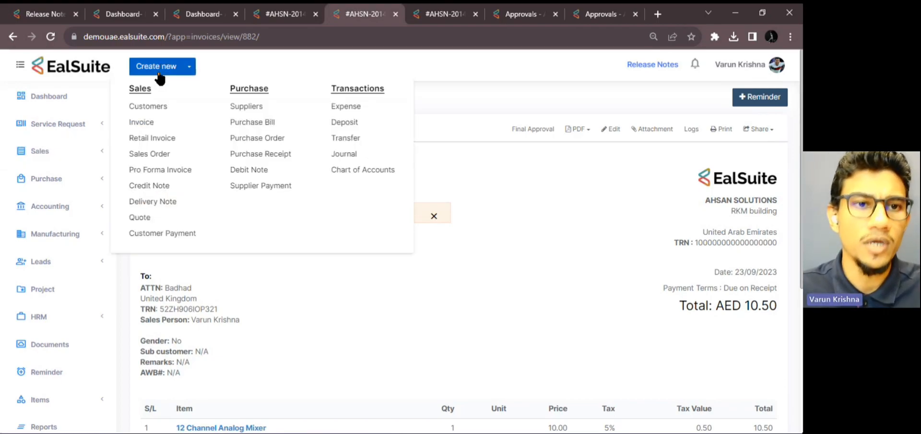
click(132, 123)
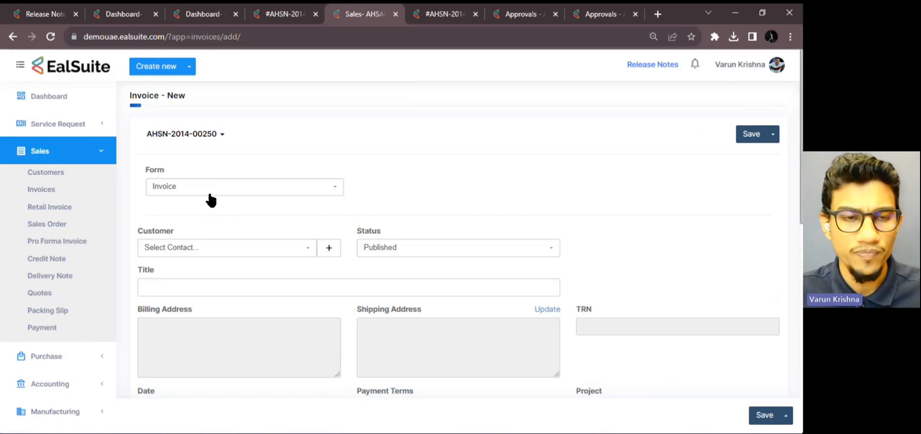
scroll(226, 226, down, 2)
click(225, 174)
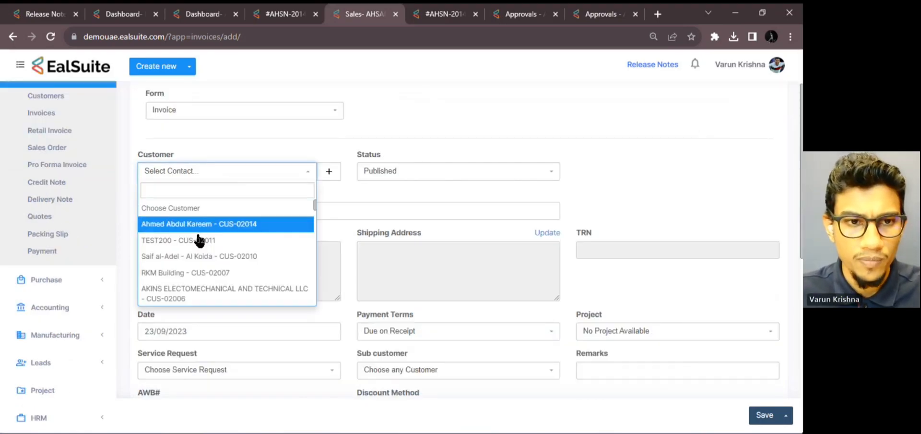
click(201, 223)
Add the 10 Channel Digital Console to the invoice at a price of 10.00 and save the invoice
scroll(219, 314, down, 5)
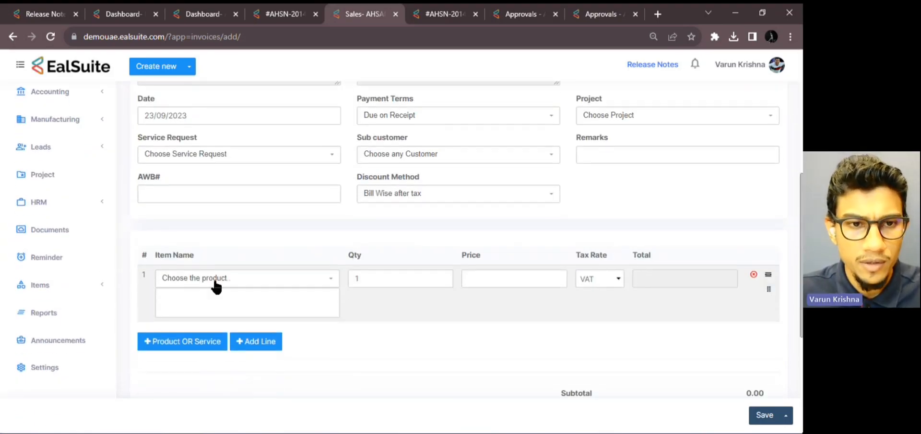
click(216, 285)
text(h)
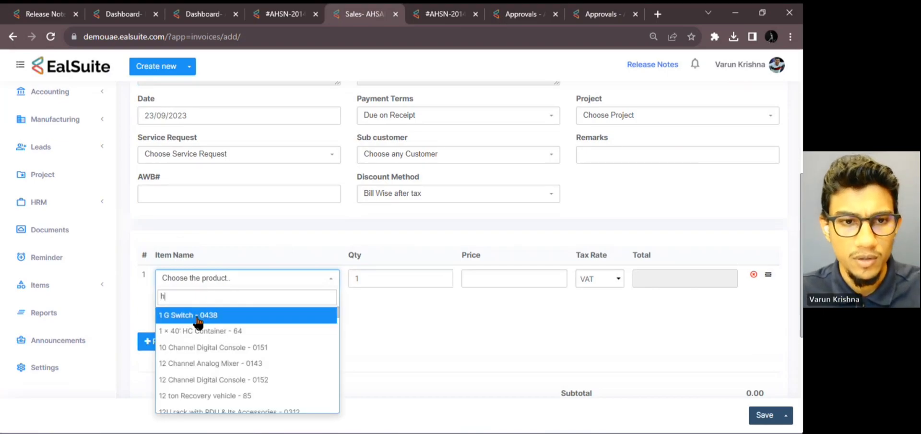
click(195, 347)
click(469, 287)
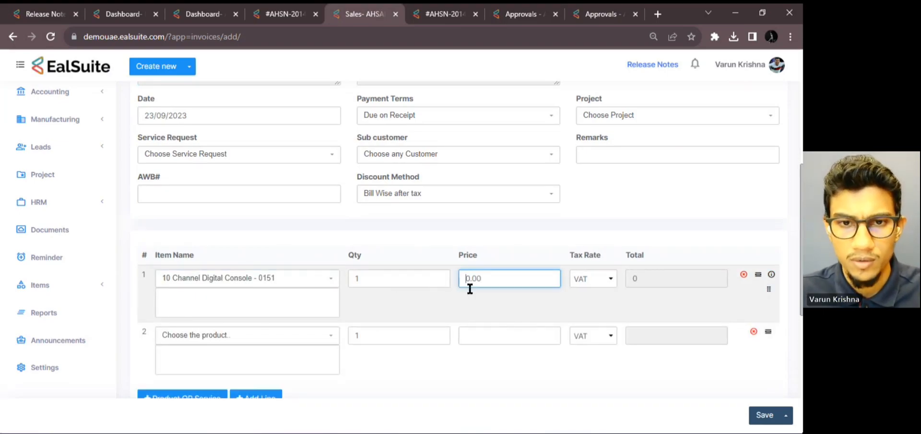
text(10.00)
click(467, 371)
scroll(503, 377, down, 3)
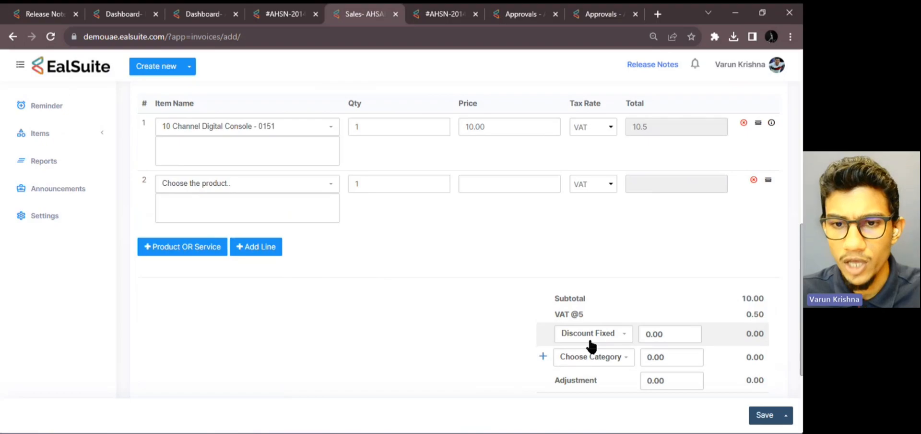
scroll(591, 345, down, 3)
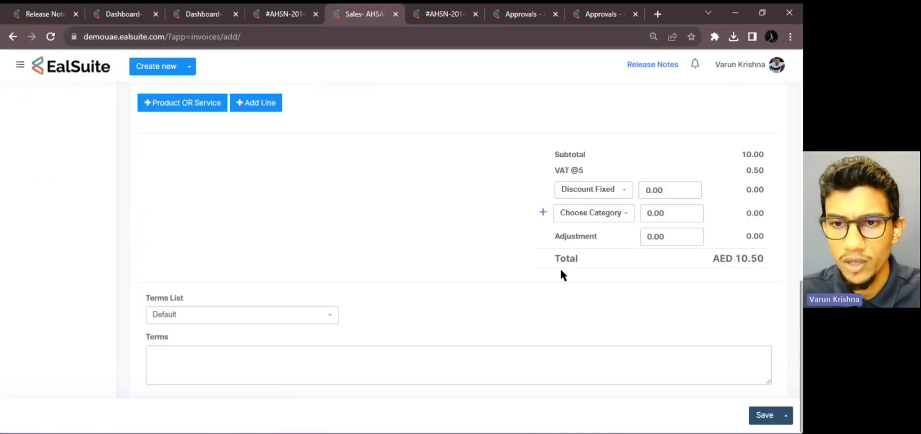
click(765, 415)
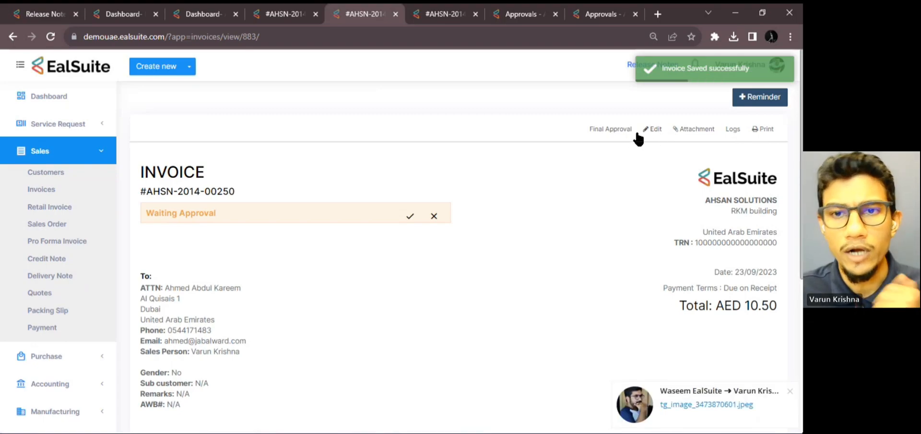
Compare the PDF and sharing options of invoice AHSN-2014-00247 with those of the newly saved invoice
click(789, 391)
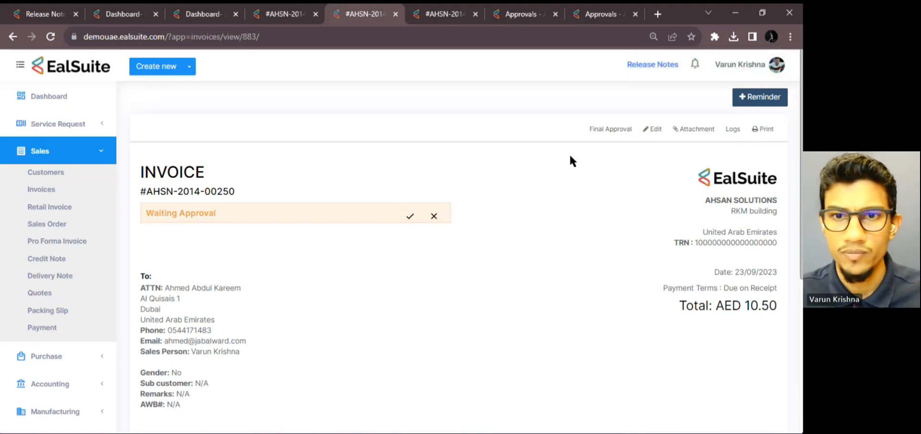
click(289, 20)
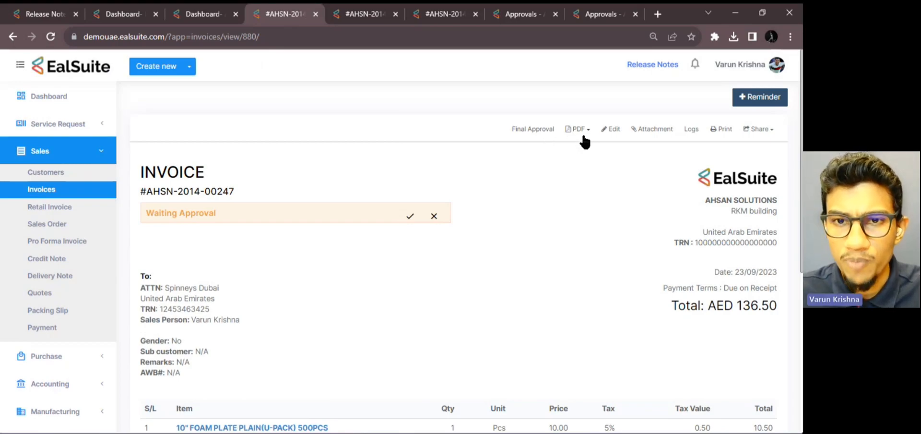
click(766, 136)
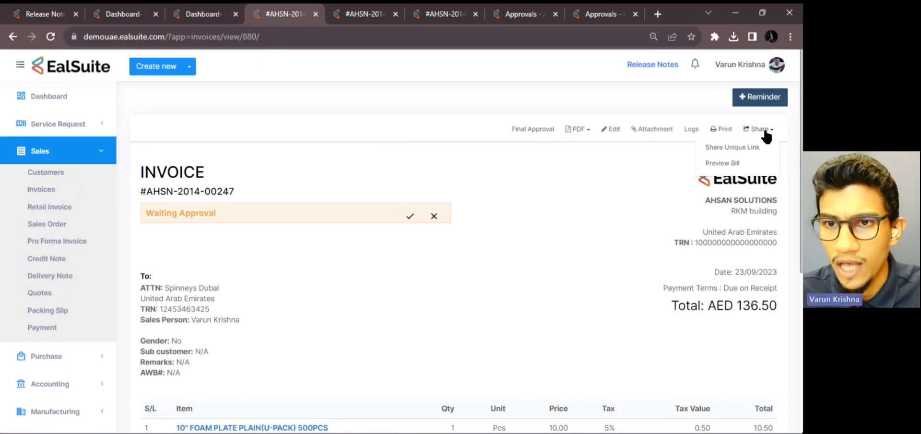
click(357, 14)
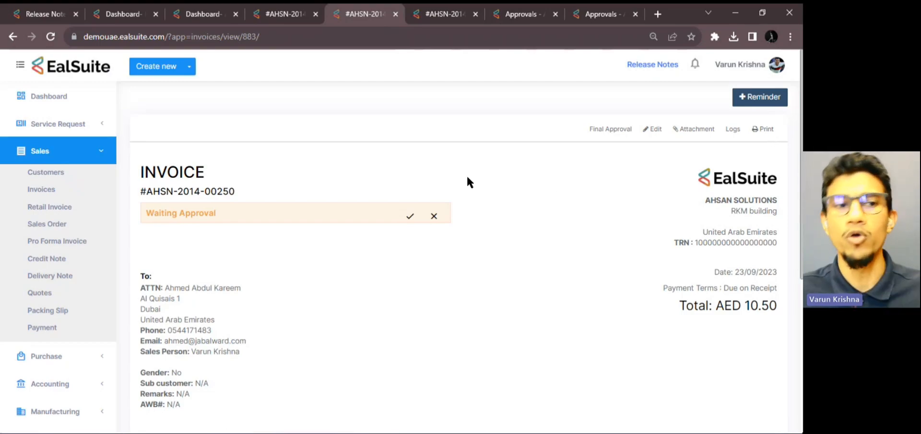
Return to the invoice approval settings and review which modules approvals can be configured for
click(527, 16)
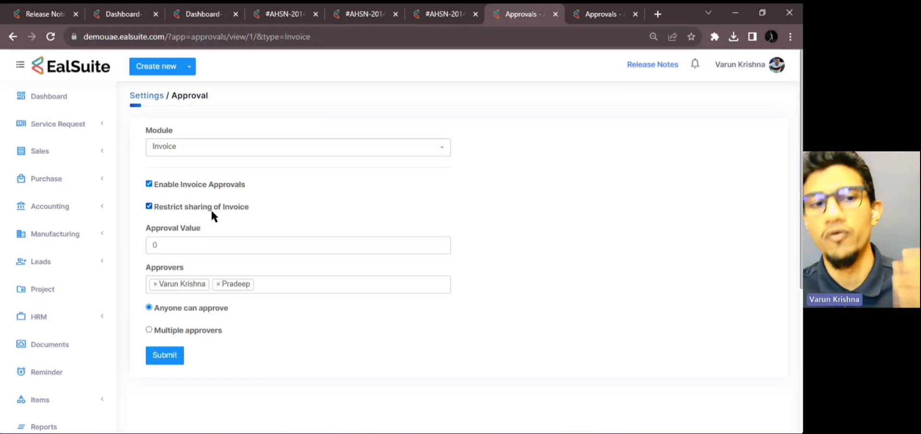
click(269, 147)
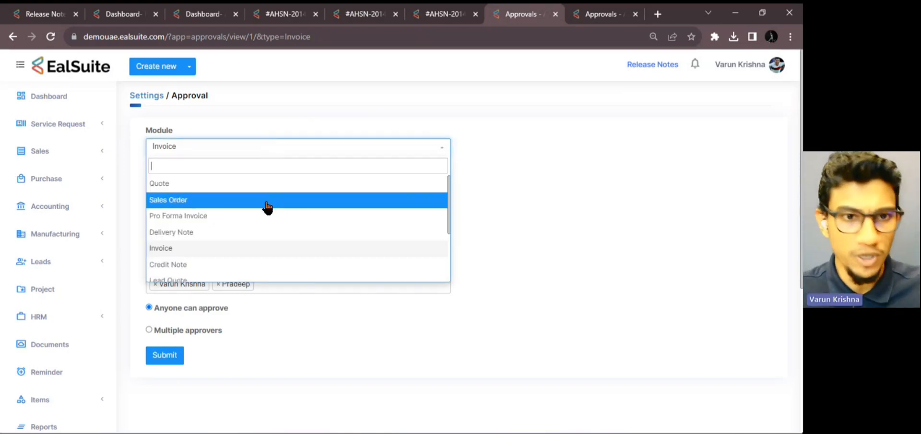
scroll(269, 235, down, 2)
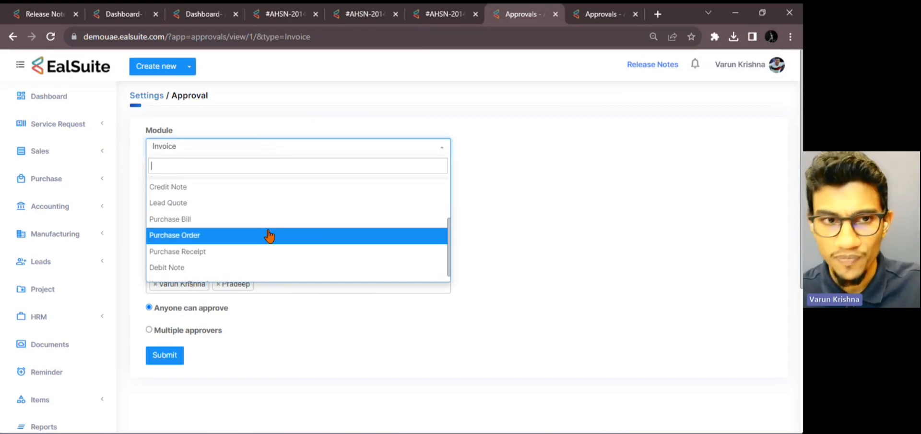
scroll(269, 235, up, 2)
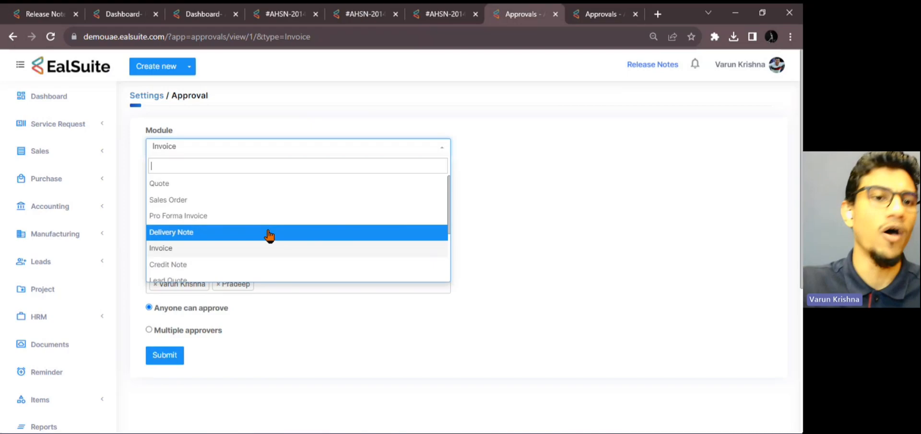
scroll(269, 235, down, 3)
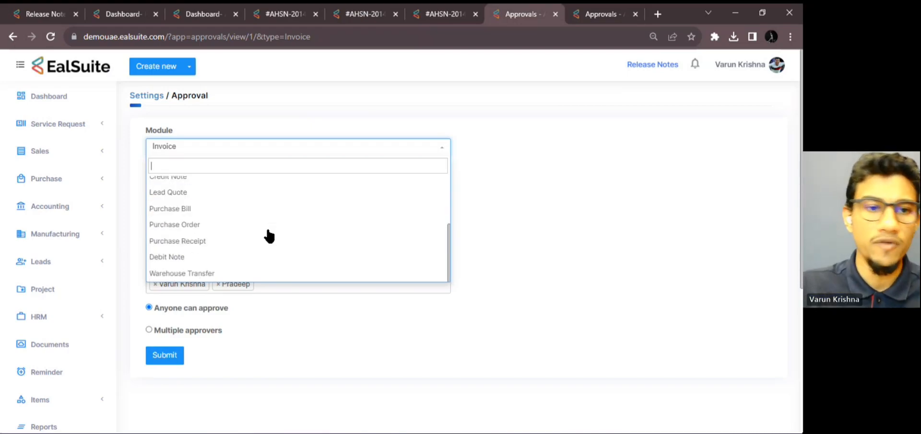
click(647, 185)
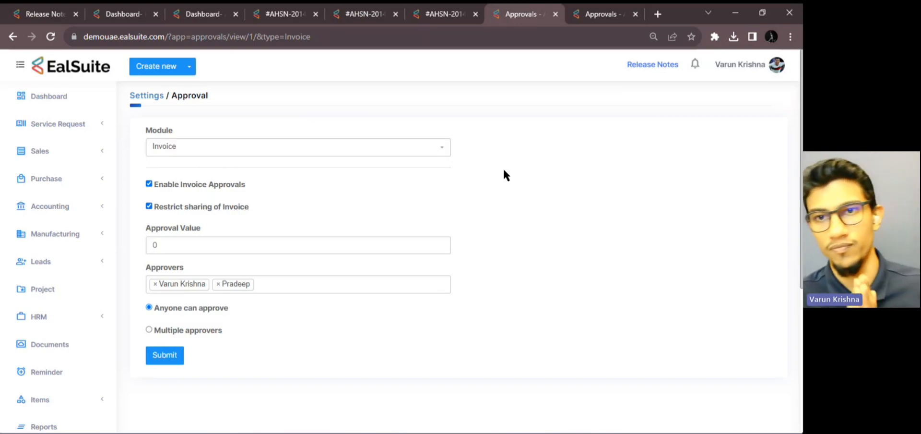
Go back to the general settings and reopen the approval settings page
click(146, 95)
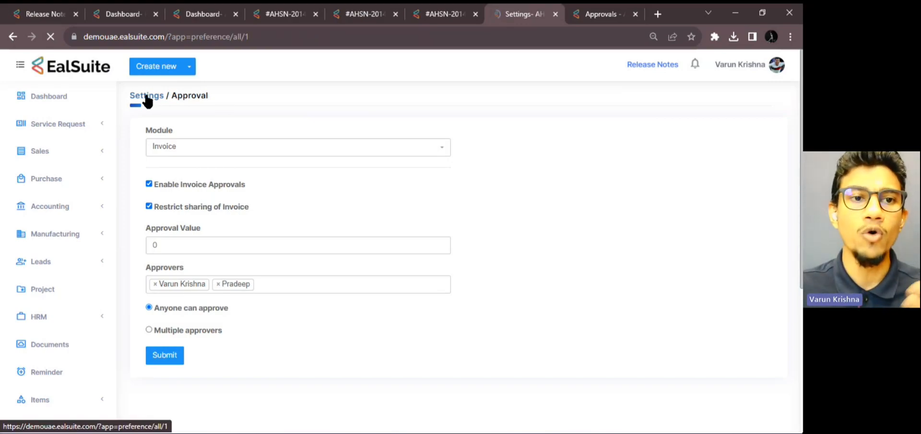
click(153, 236)
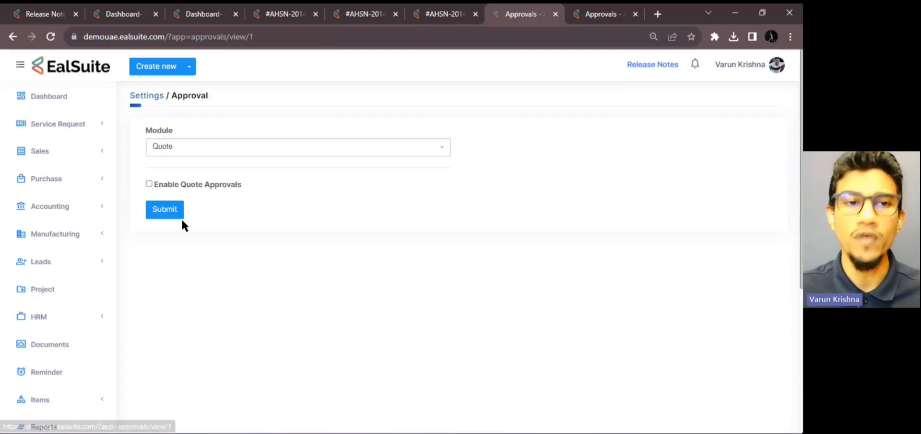